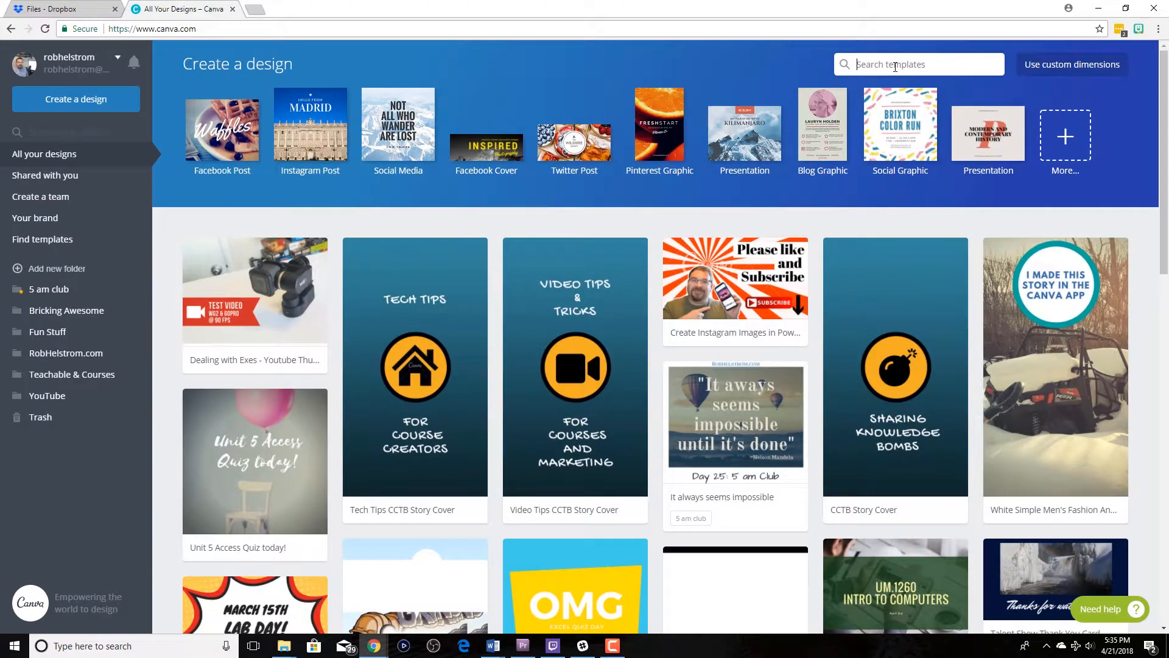
# Create a blank Your Story design and apply the dark charcoal wood-grain background to its page
pyautogui.write('your story')
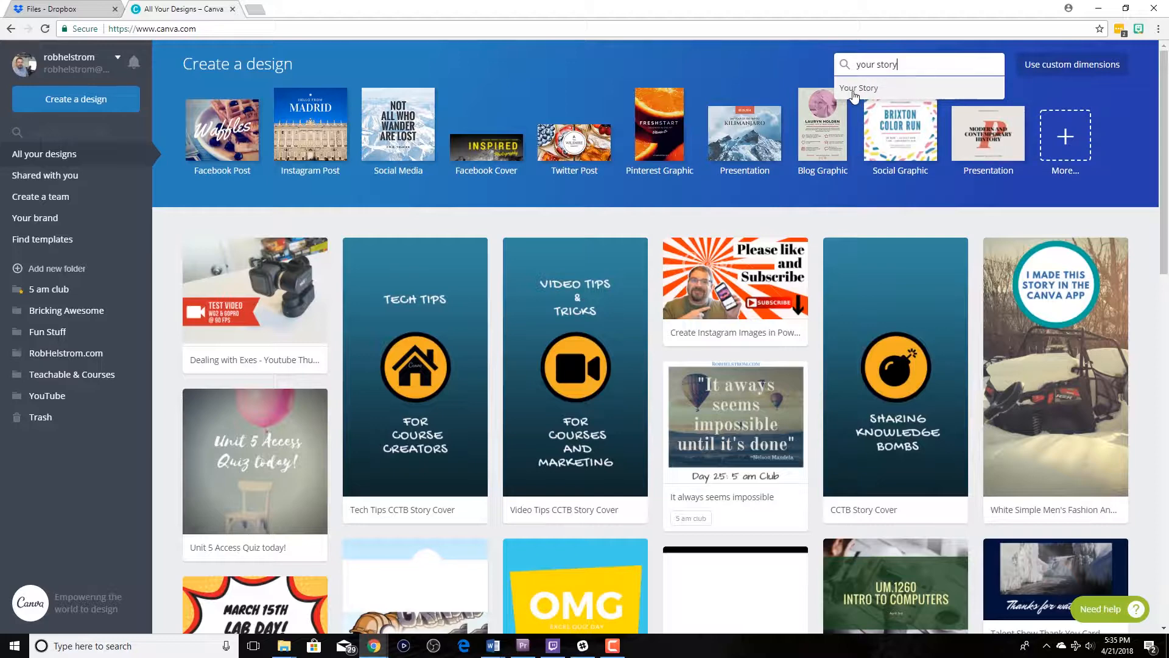
pyautogui.click(856, 91)
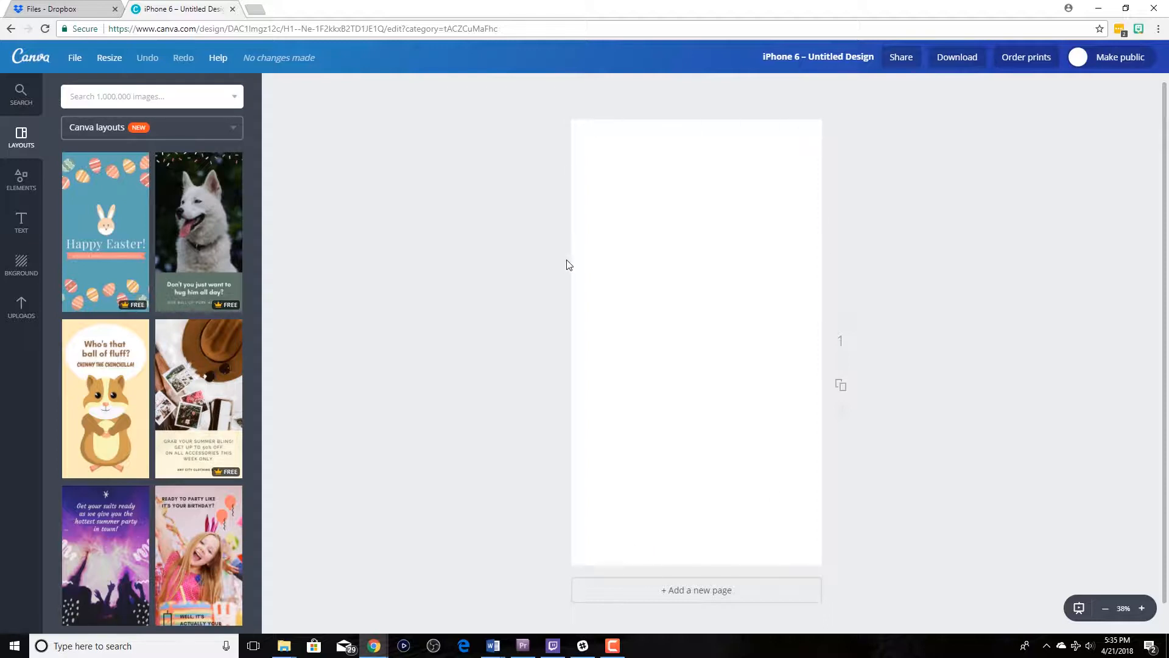
pyautogui.click(21, 265)
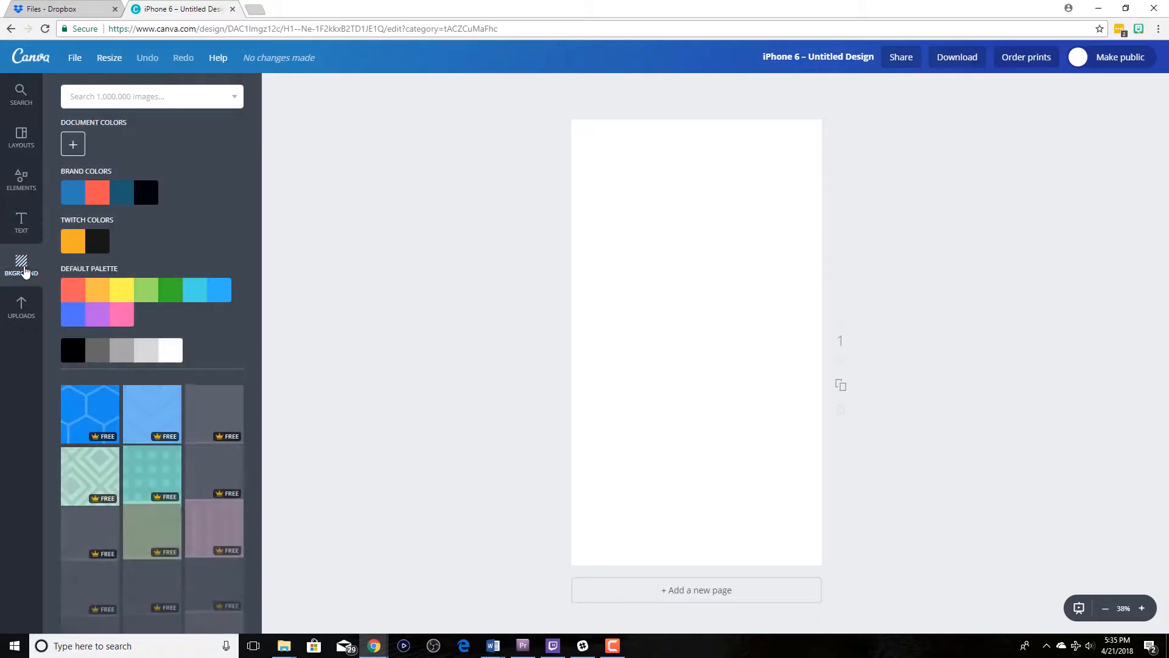
pyautogui.scroll(-10, 119, 364)
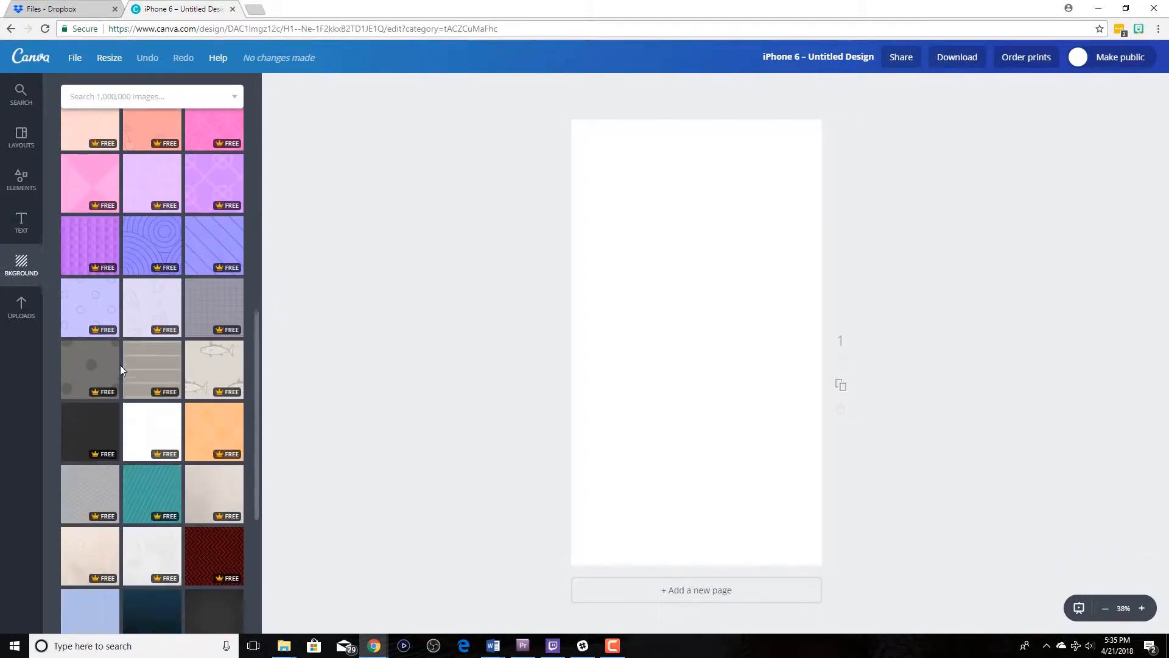
pyautogui.click(91, 247)
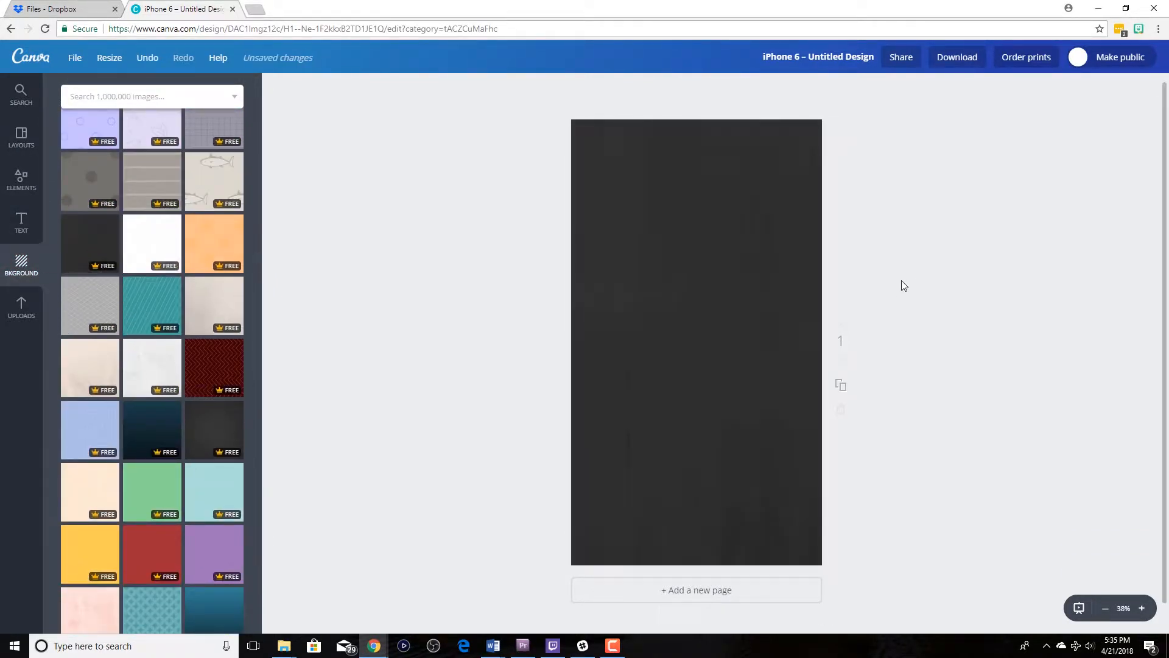
# Recolour the wood-grain background to a light tan brown, colour code bc9877
pyautogui.click(755, 320)
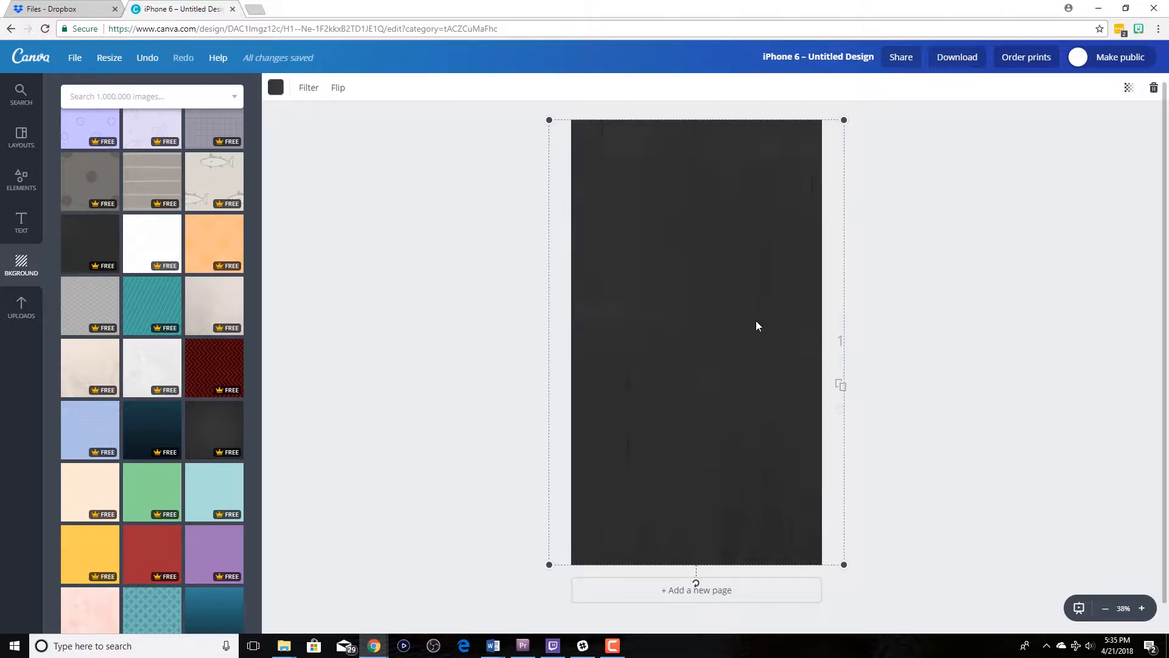
pyautogui.click(276, 87)
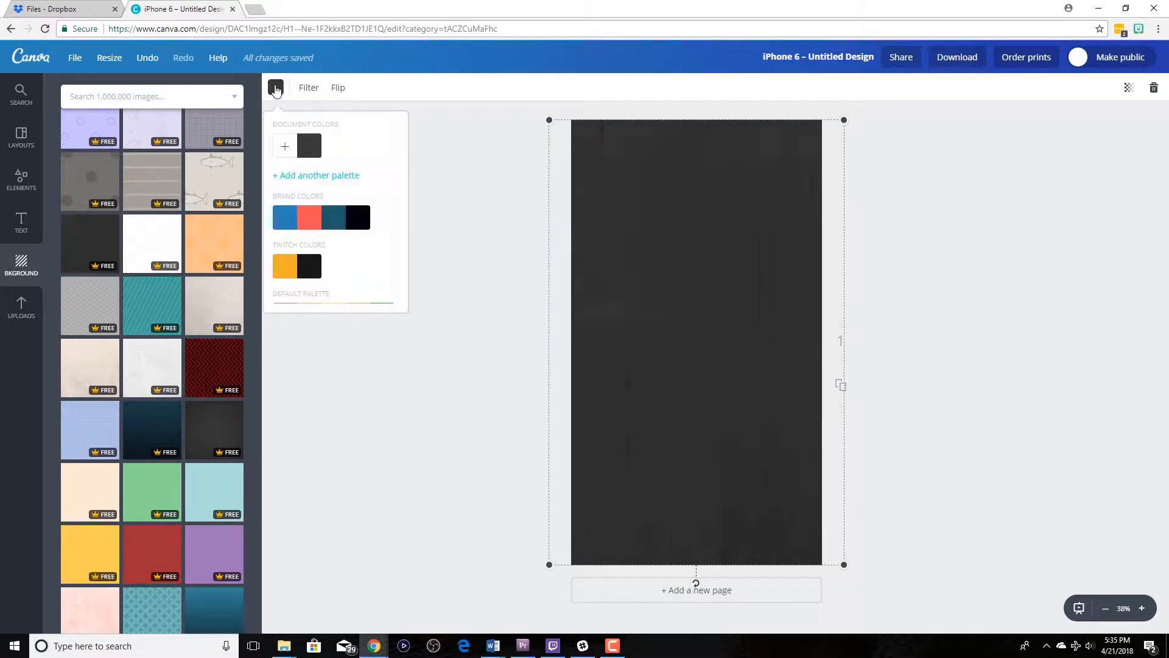
pyautogui.click(289, 150)
pyautogui.moveTo(387, 286); pyautogui.dragTo(354, 286)
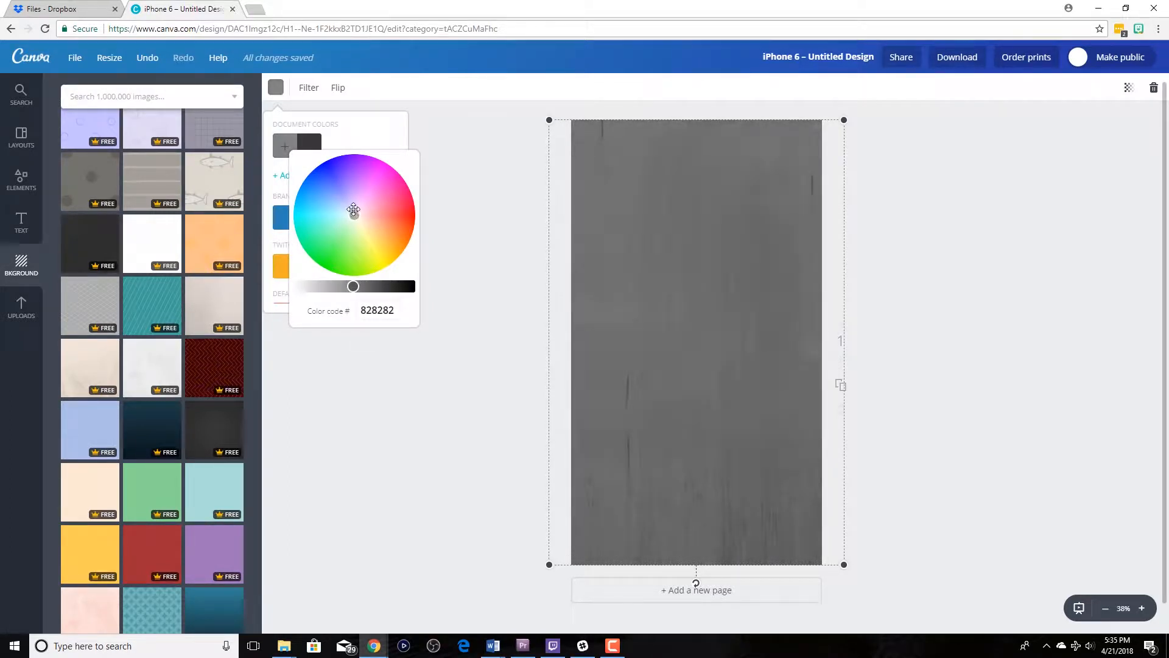
pyautogui.moveTo(353, 213)
pyautogui.mouseDown()
pyautogui.moveTo(383, 222)
pyautogui.moveTo(368, 228)
pyautogui.mouseUp()
pyautogui.moveTo(353, 286); pyautogui.dragTo(339, 286)
pyautogui.moveTo(368, 227); pyautogui.dragTo(375, 221)
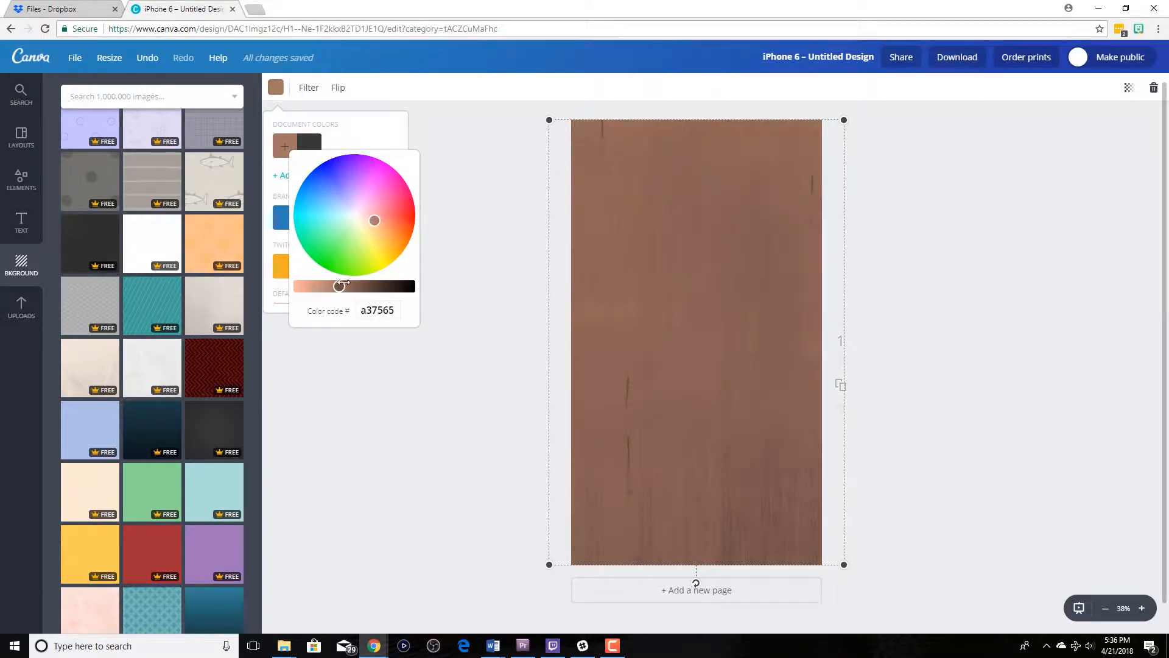
pyautogui.moveTo(343, 285); pyautogui.dragTo(329, 287)
pyautogui.moveTo(373, 221); pyautogui.dragTo(372, 225)
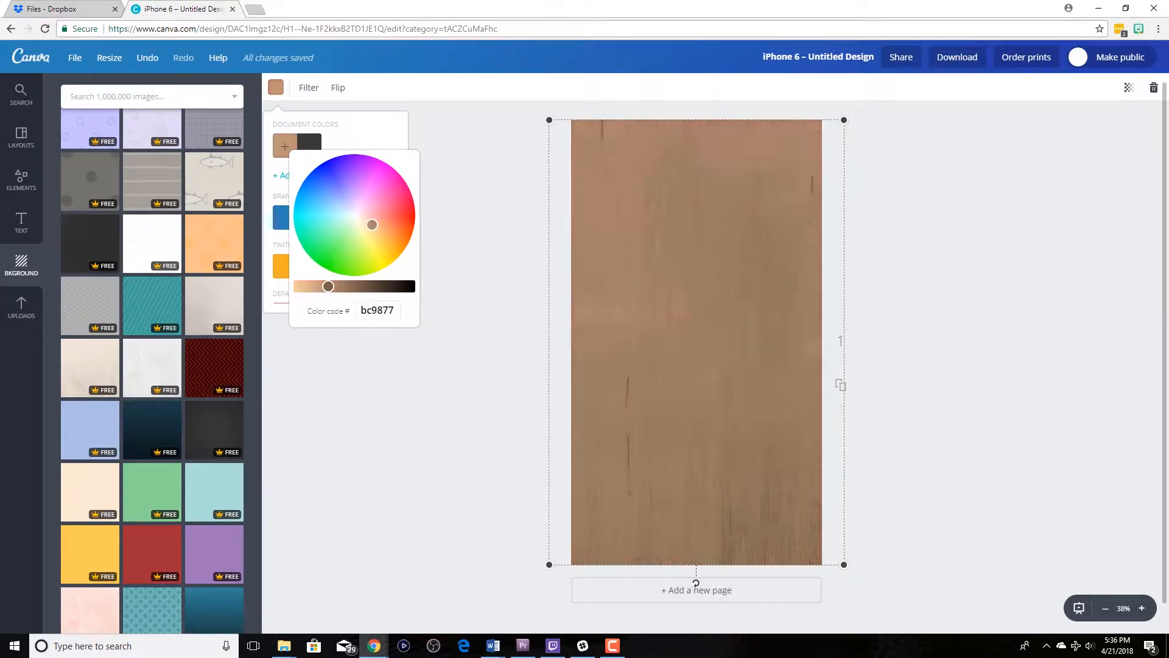
pyautogui.click(494, 289)
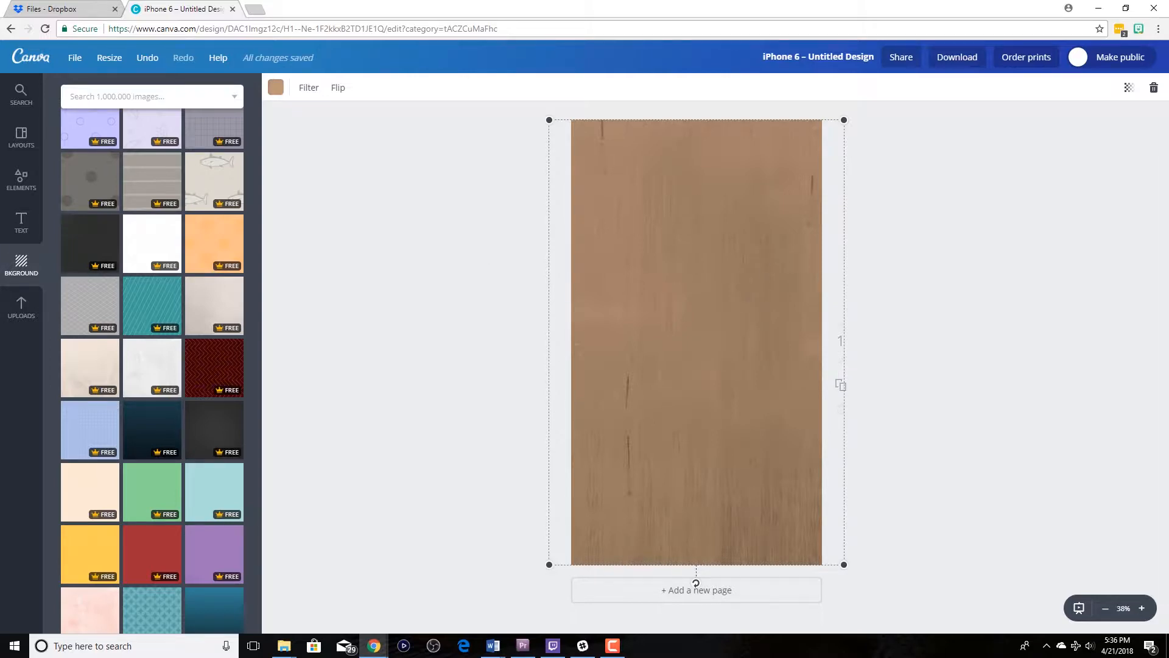
# Add a heading text box and place it horizontally centred in the upper part of the page
pyautogui.click(21, 222)
pyautogui.click(152, 163)
pyautogui.doubleClick(705, 345)
pyautogui.moveTo(706, 341); pyautogui.dragTo(705, 206)
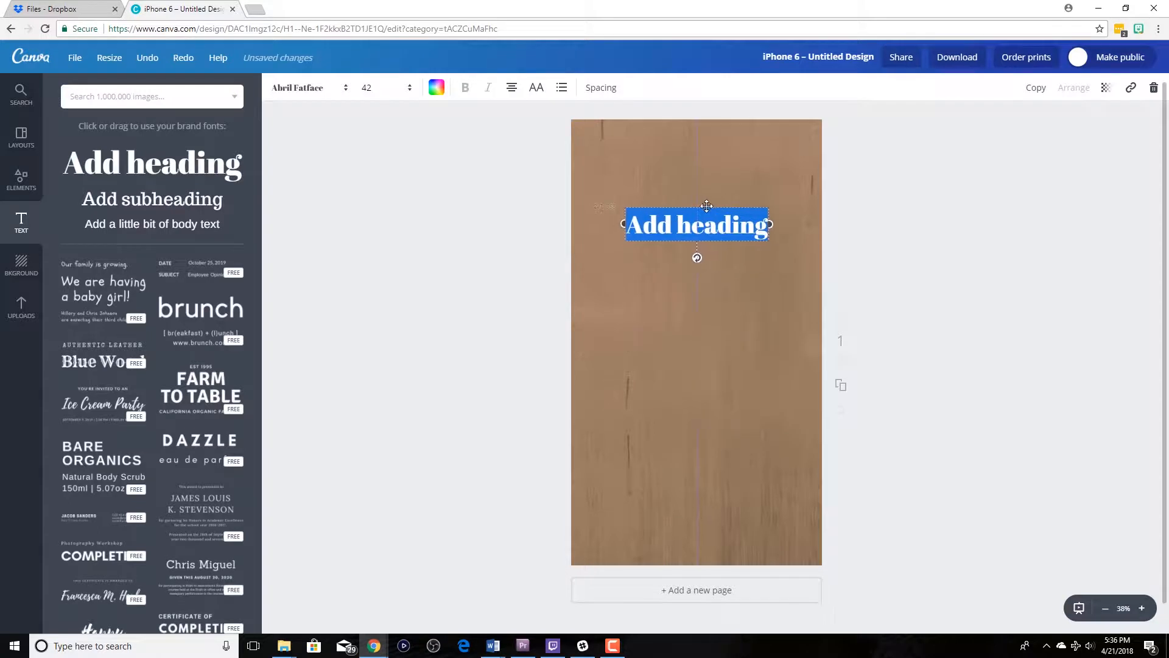
# Change the heading's font to Permanent Marker
pyautogui.click(339, 96)
pyautogui.scroll(-15, 373, 304)
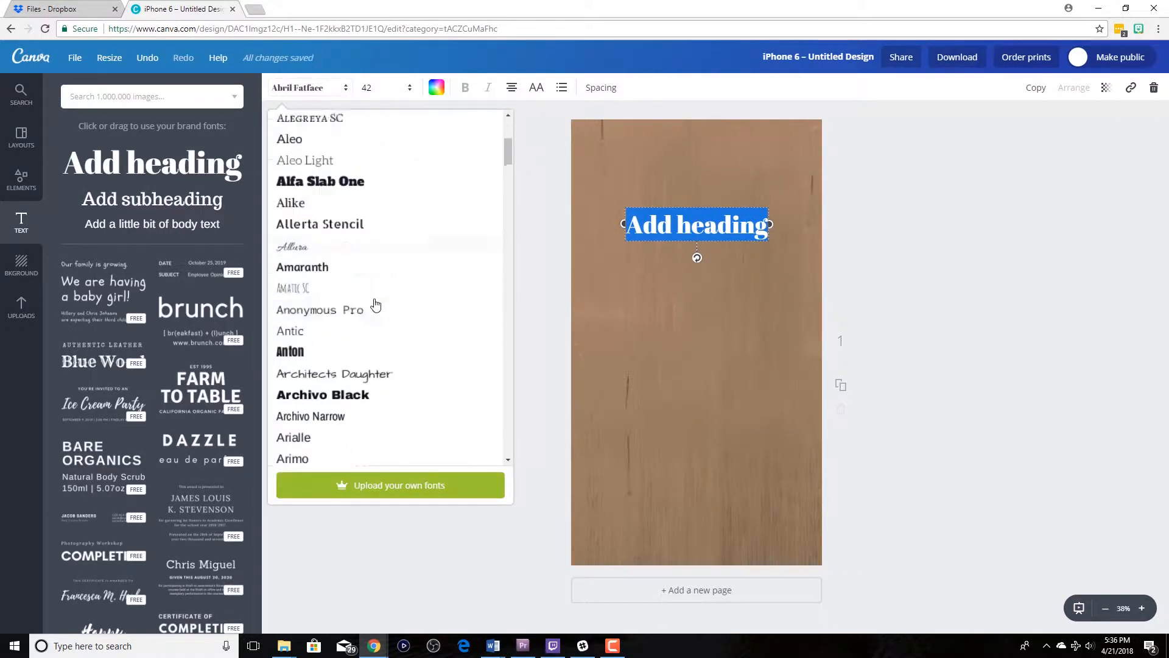
pyautogui.scroll(-15, 375, 303)
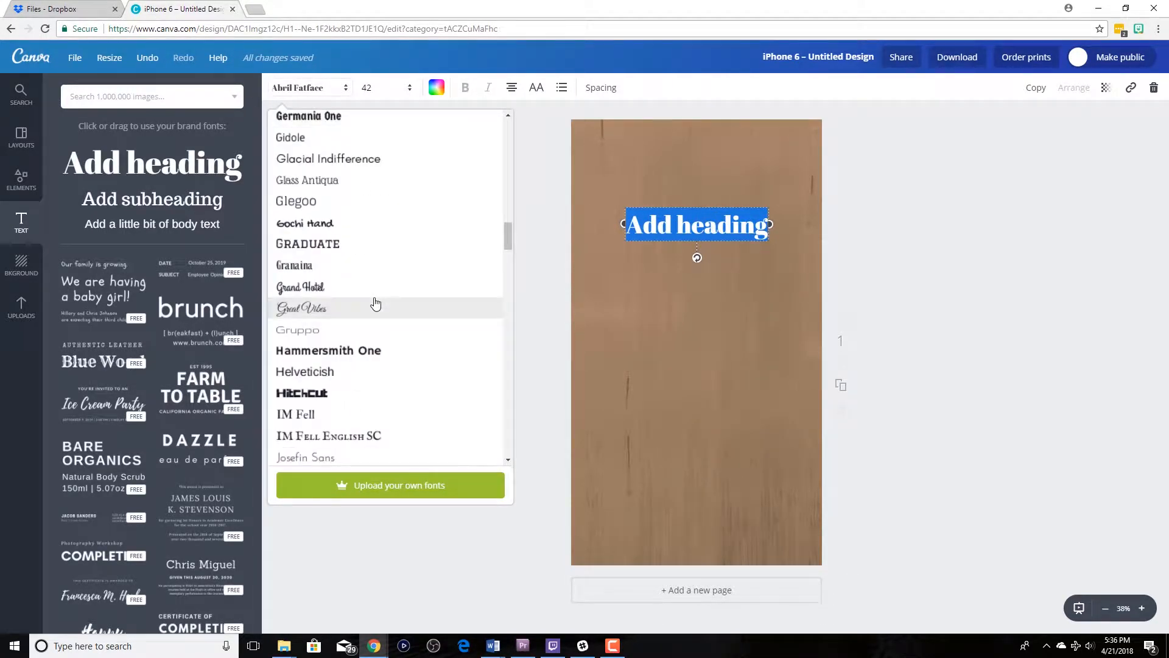
pyautogui.scroll(-5, 375, 303)
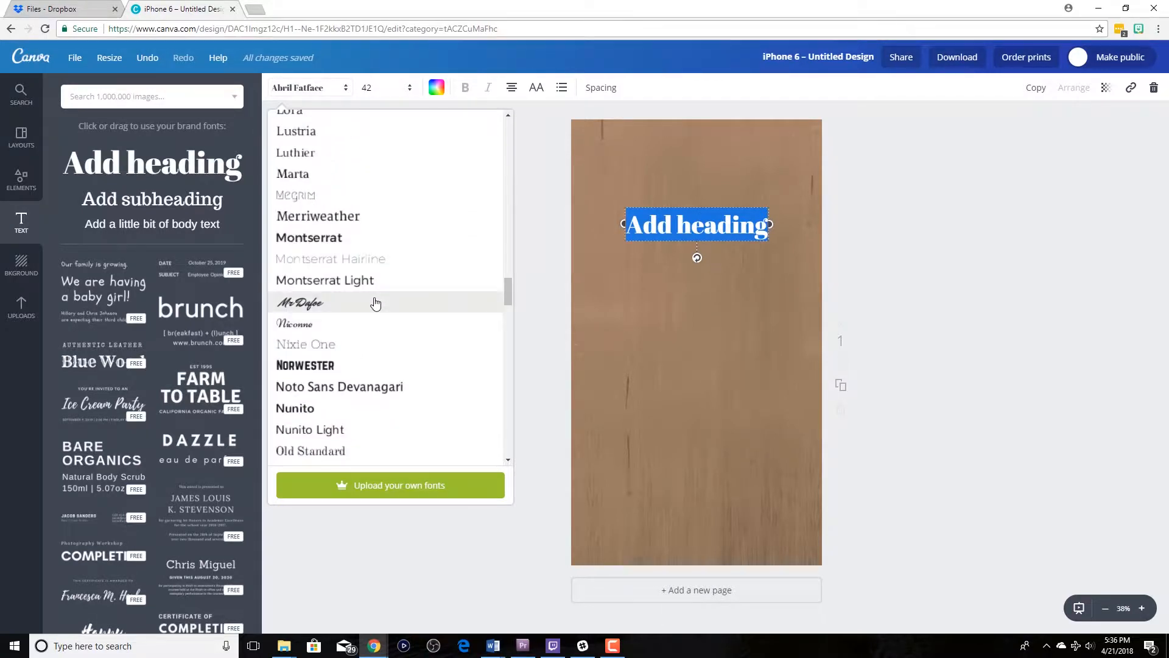
pyautogui.scroll(-4, 375, 303)
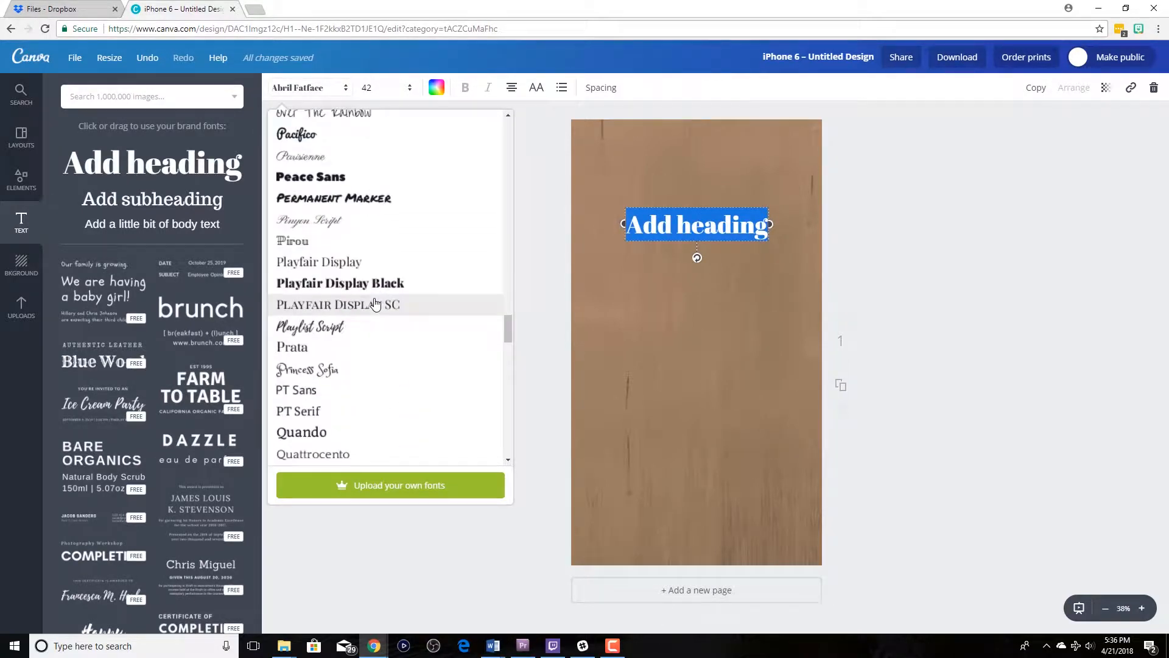
pyautogui.click(355, 200)
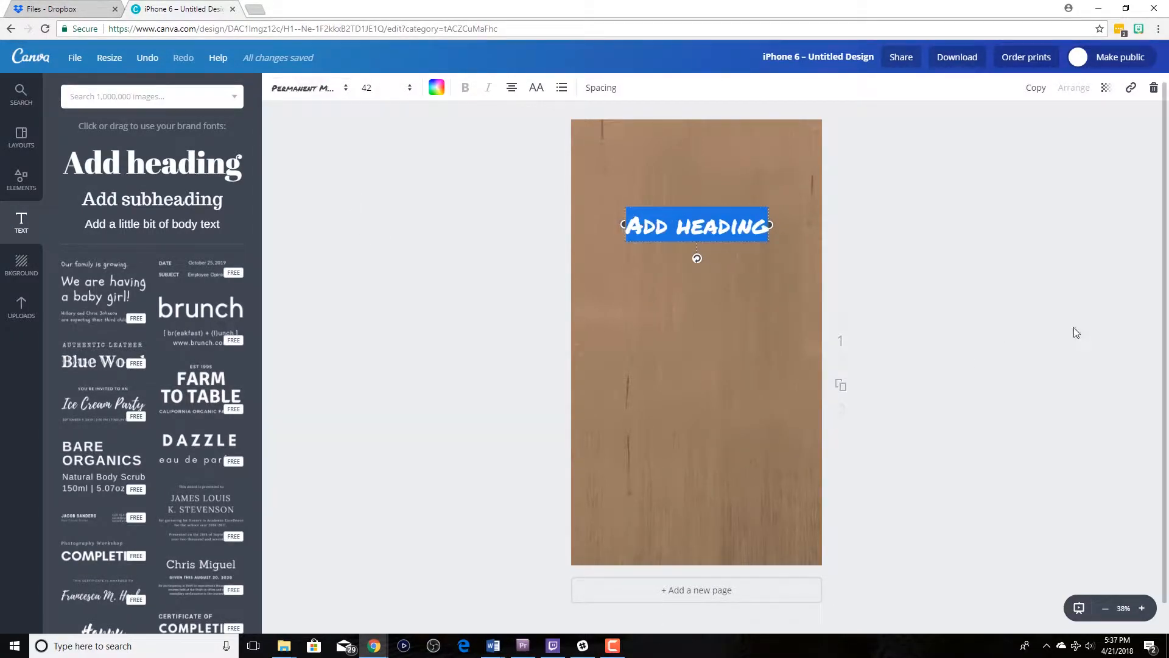
# Replace the heading's placeholder text with "Tech Tips" and move the heading slightly down
pyautogui.press('BackSpace')
pyautogui.press('BackSpace')
pyautogui.press('BackSpace')
pyautogui.press('BackSpace')
pyautogui.press('BackSpace')
pyautogui.press('BackSpace')
pyautogui.press('BackSpace')
pyautogui.press('BackSpace')
pyautogui.press('BackSpace')
pyautogui.press('BackSpace')
pyautogui.press('BackSpace')
pyautogui.write('Tech Tips')
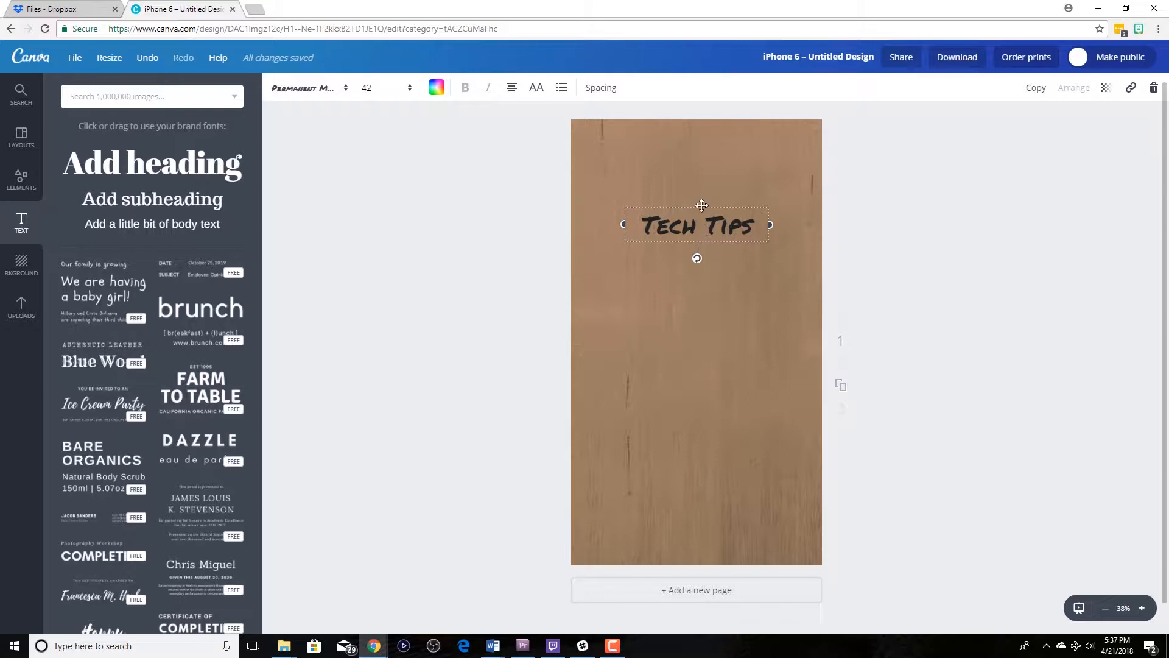
pyautogui.moveTo(699, 227); pyautogui.dragTo(699, 245)
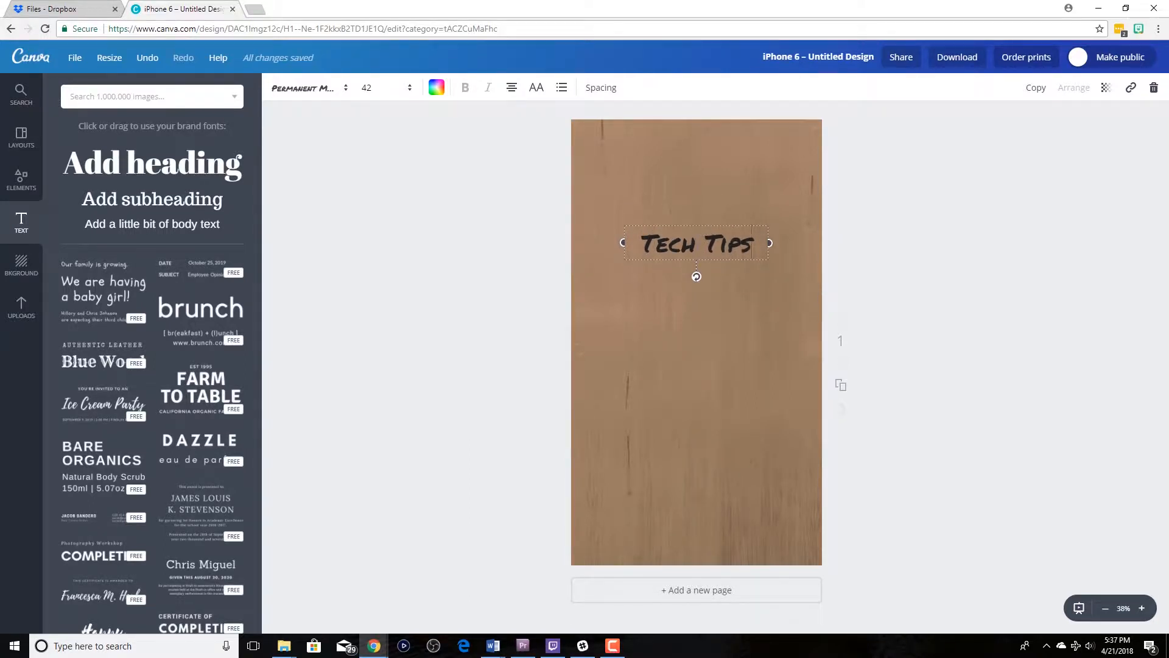
# Upload the desktop.svg icon from the computer's files to the image uploads
pyautogui.hotkey('alt', 'Tab')
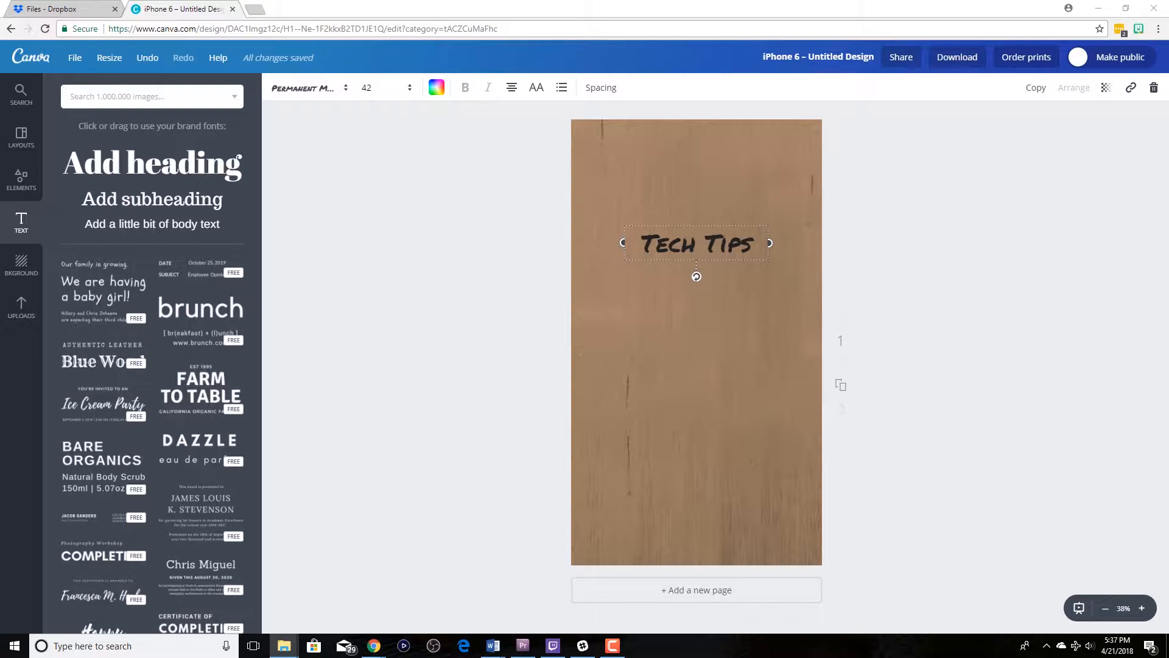
pyautogui.hotkey('alt', 'Tab')
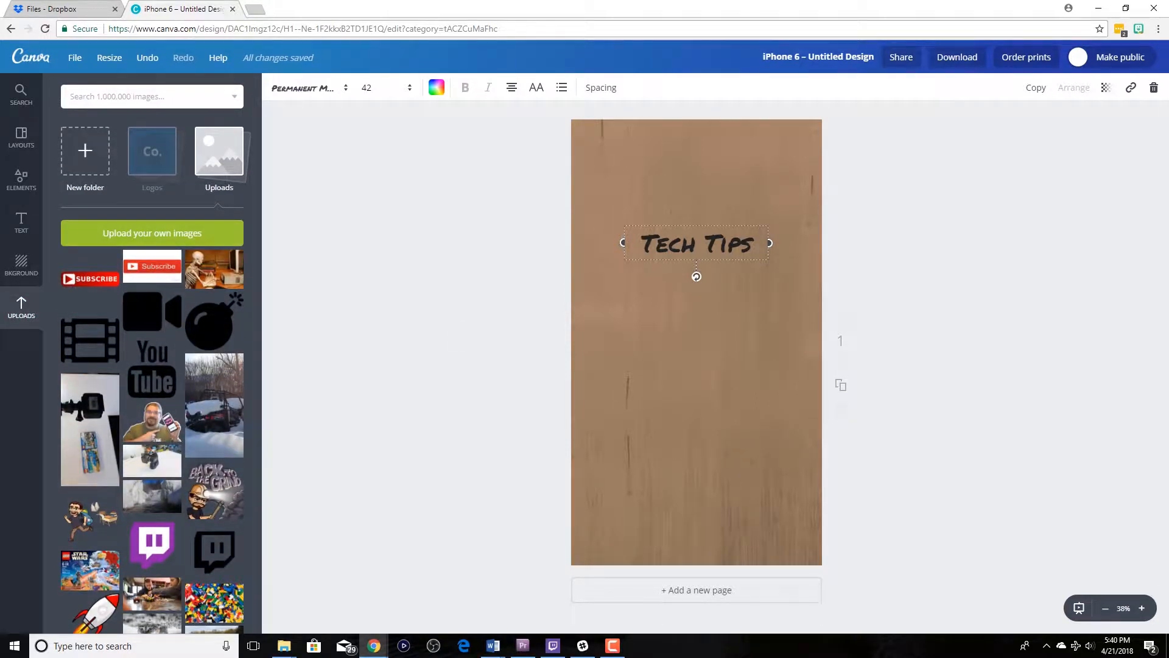
pyautogui.hotkey('alt', 'Tab')
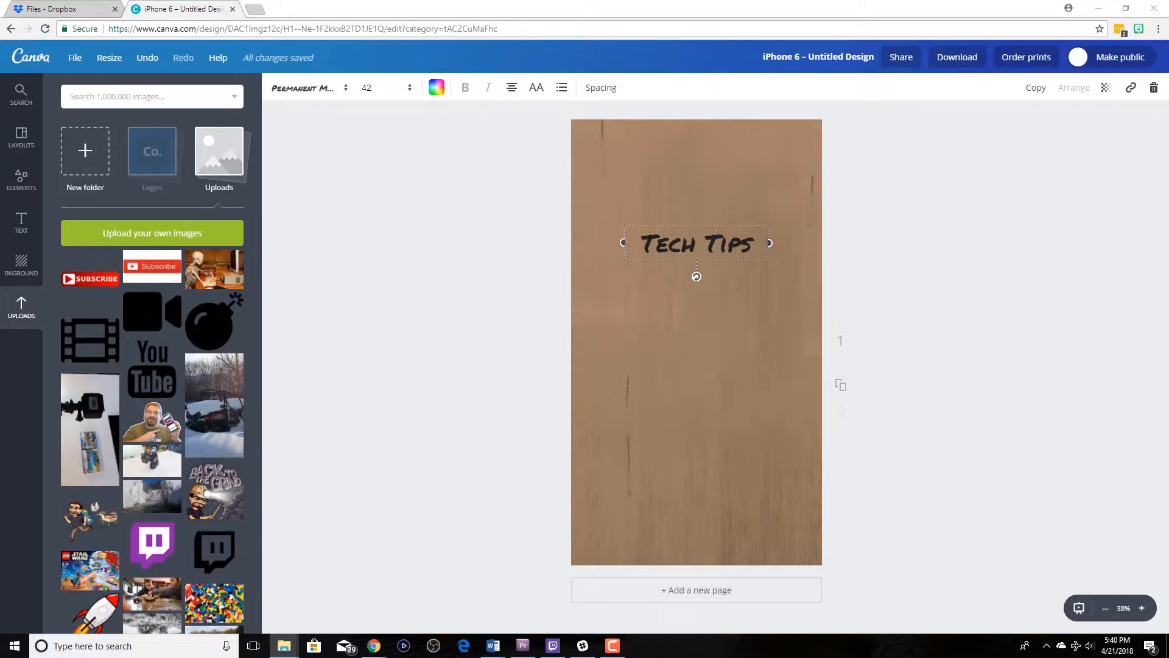
pyautogui.moveTo(188, 280); pyautogui.dragTo(107, 393)
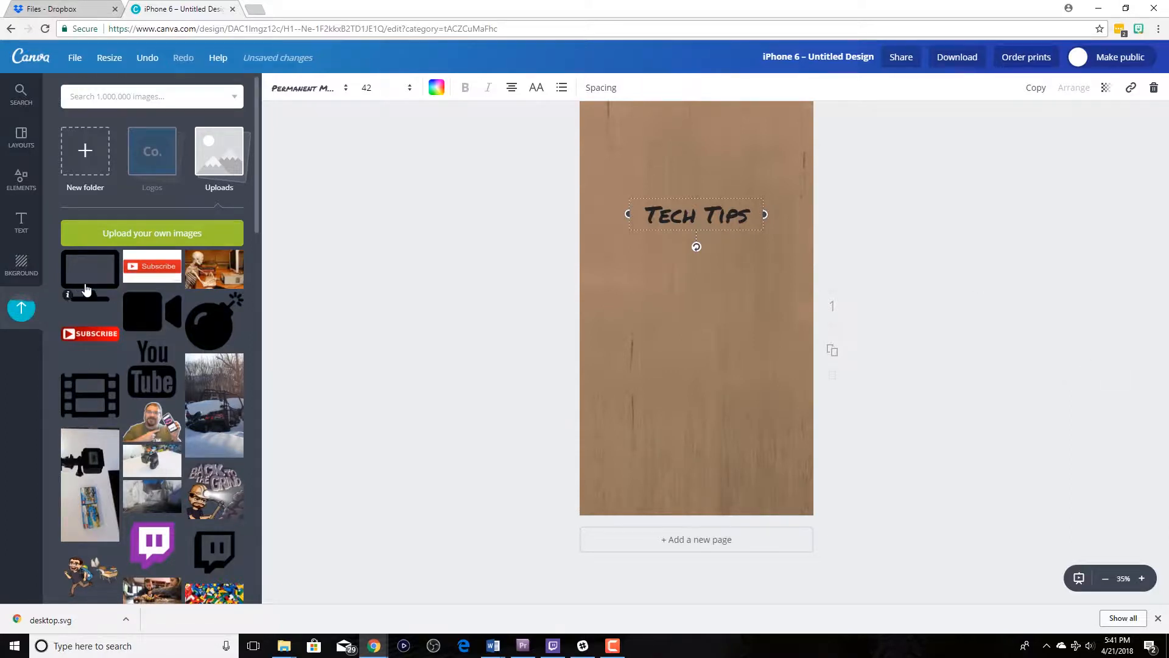
# Place the uploaded monitor icon on the page, shrink it and centre it below the Tech Tips heading
pyautogui.moveTo(86, 290); pyautogui.dragTo(694, 332)
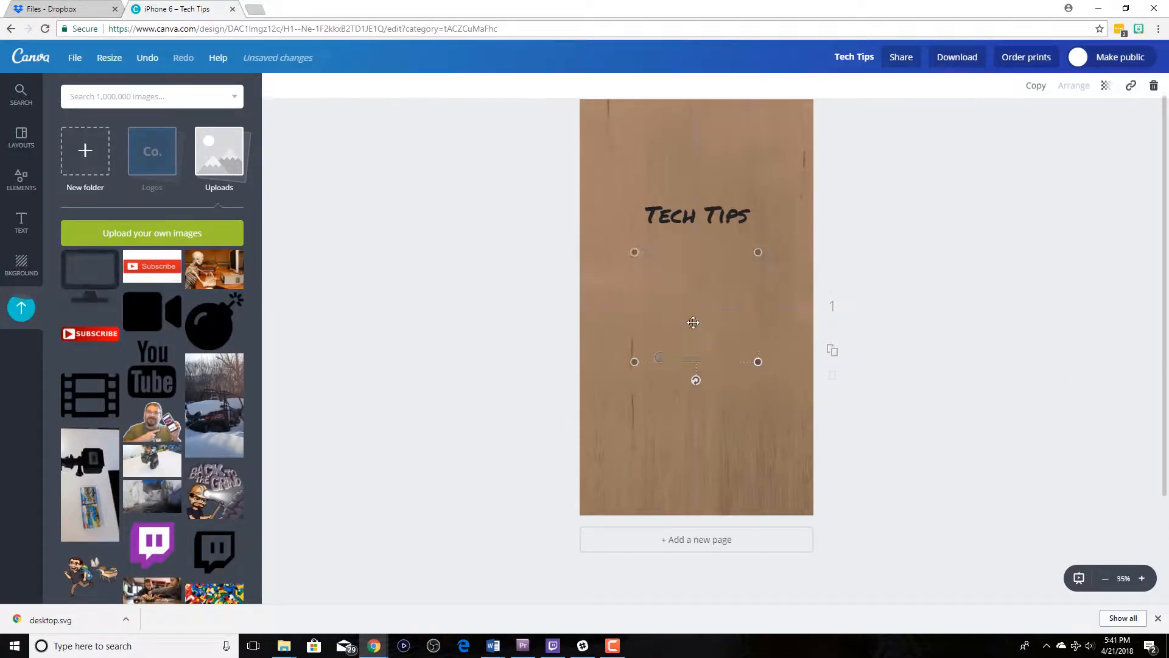
pyautogui.moveTo(635, 252); pyautogui.dragTo(710, 292)
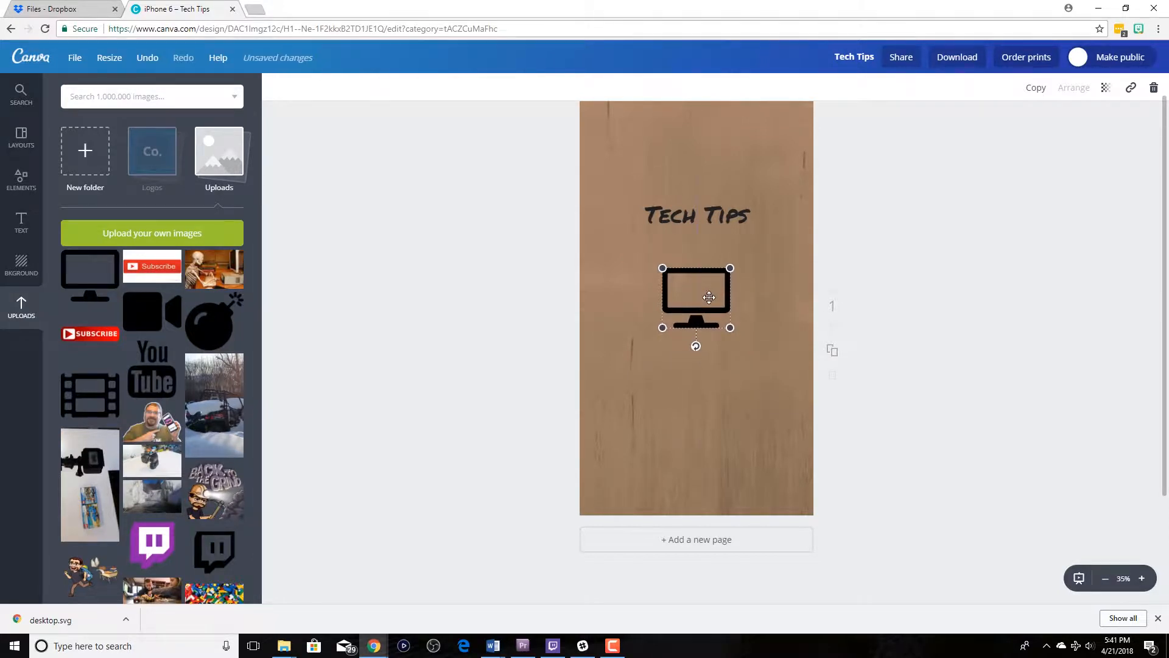
pyautogui.click(739, 386)
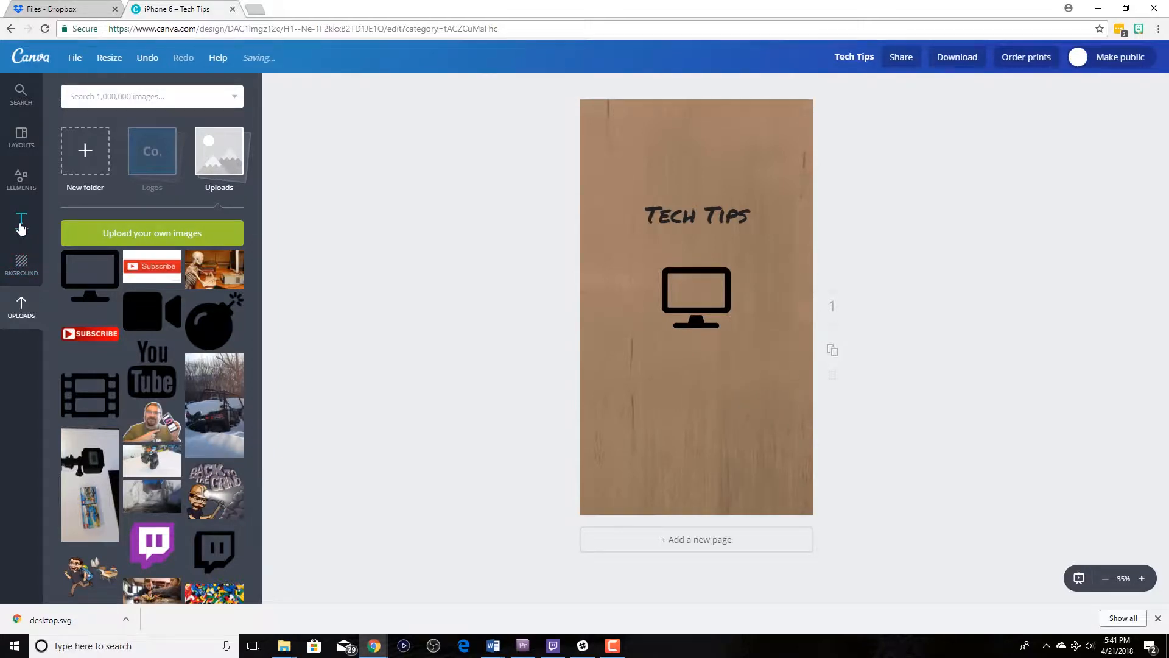
# Add a solid circle shape, shrink it to slightly larger than the monitor icon and centre it over the icon
pyautogui.click(21, 184)
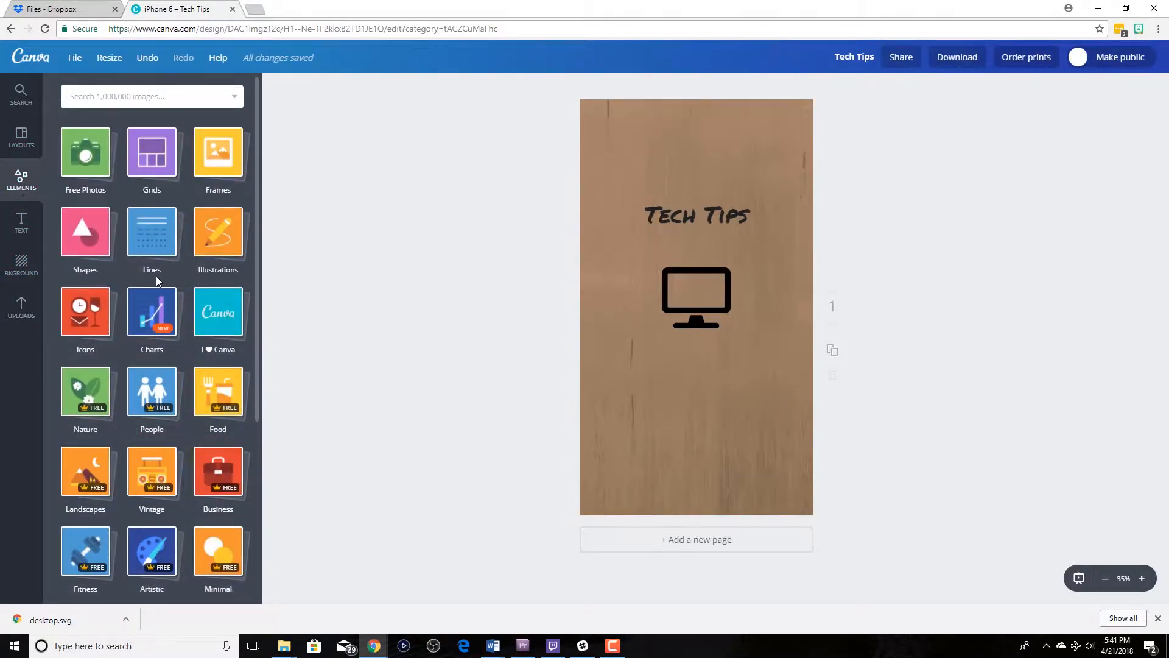
pyautogui.click(85, 232)
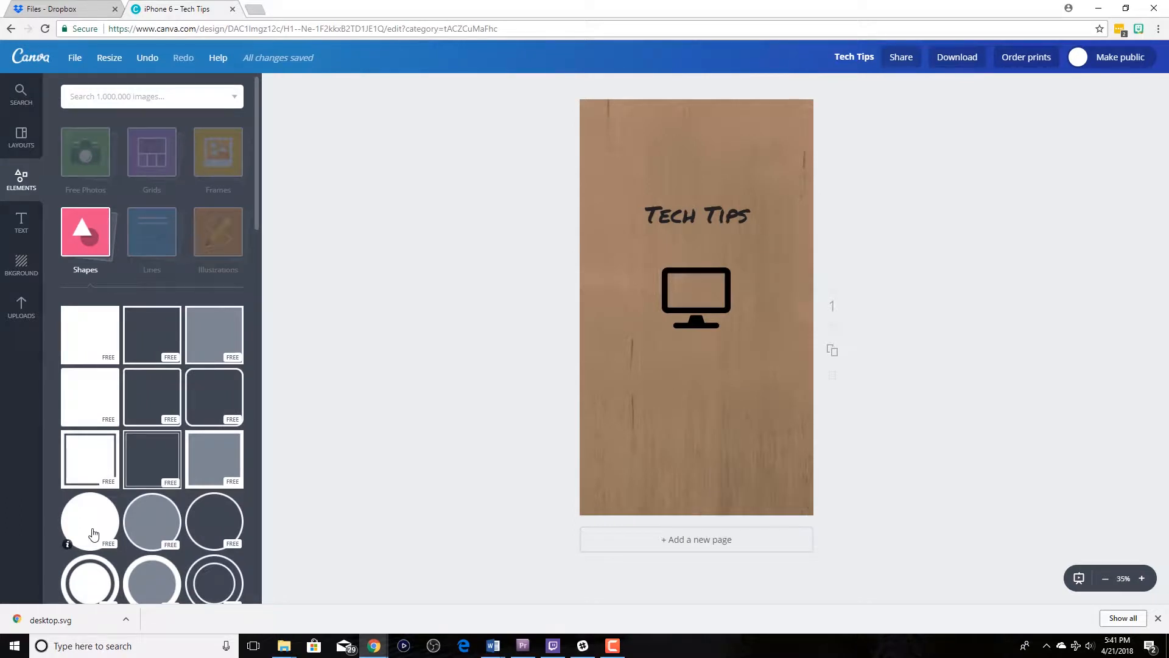
pyautogui.click(92, 535)
pyautogui.moveTo(585, 196); pyautogui.dragTo(700, 311)
pyautogui.moveTo(784, 391); pyautogui.dragTo(727, 325)
# Send the circle behind the monitor icon and recolour it medium grey from the default palette
pyautogui.click(1074, 88)
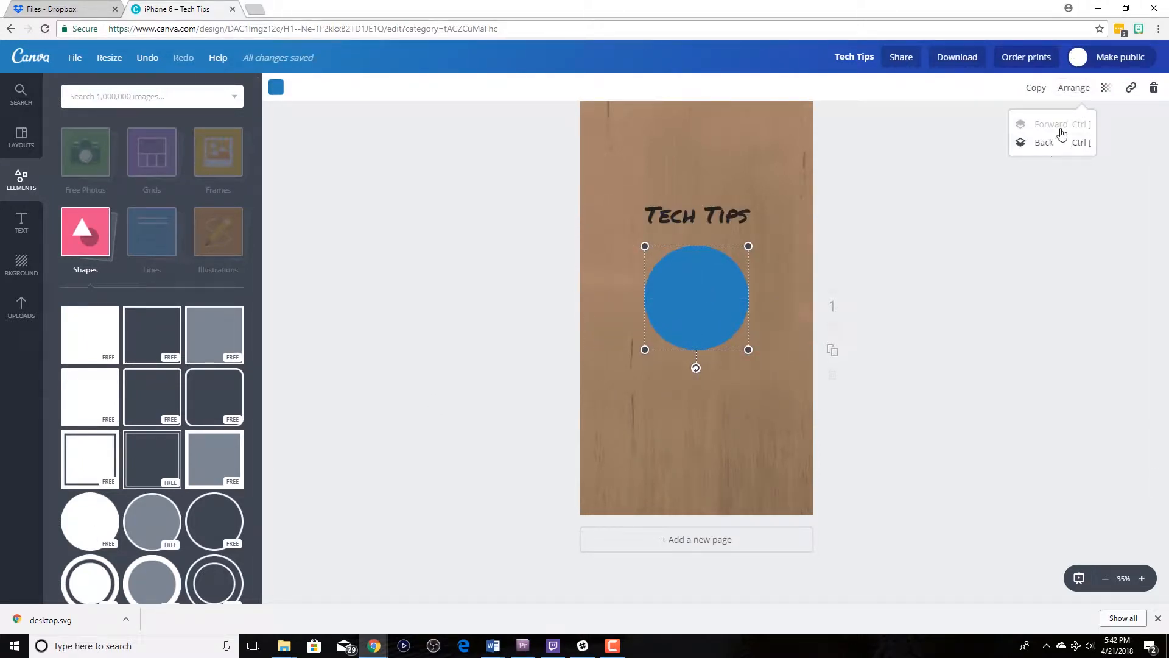
pyautogui.click(1054, 146)
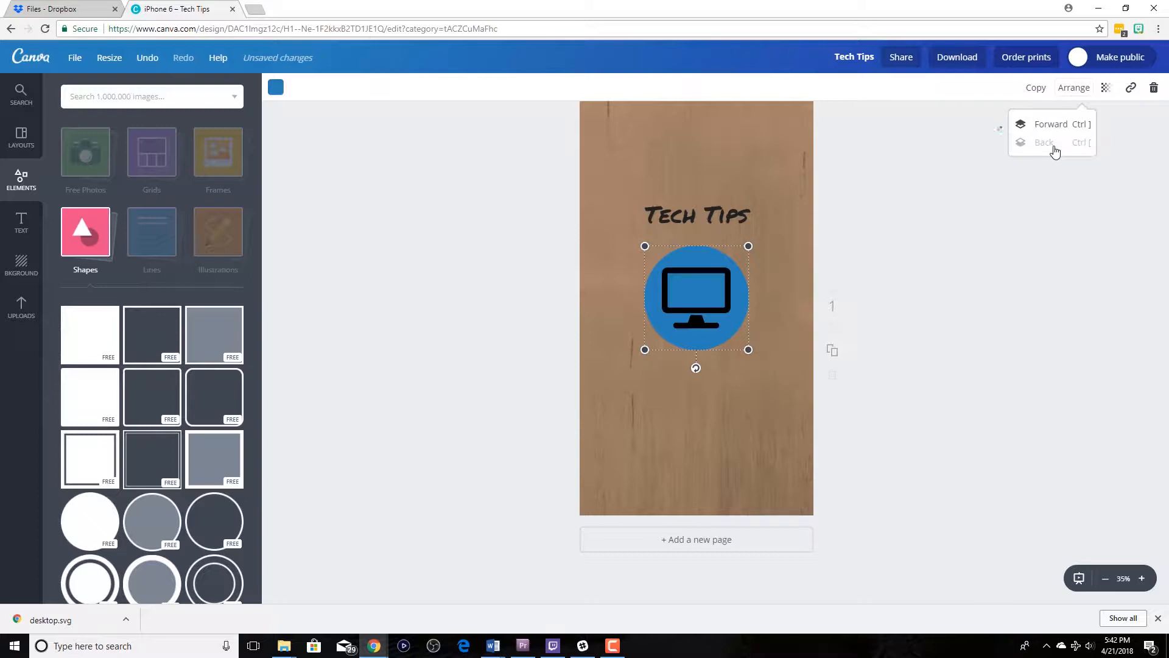
pyautogui.click(275, 89)
pyautogui.scroll(-2, 335, 213)
pyautogui.click(332, 282)
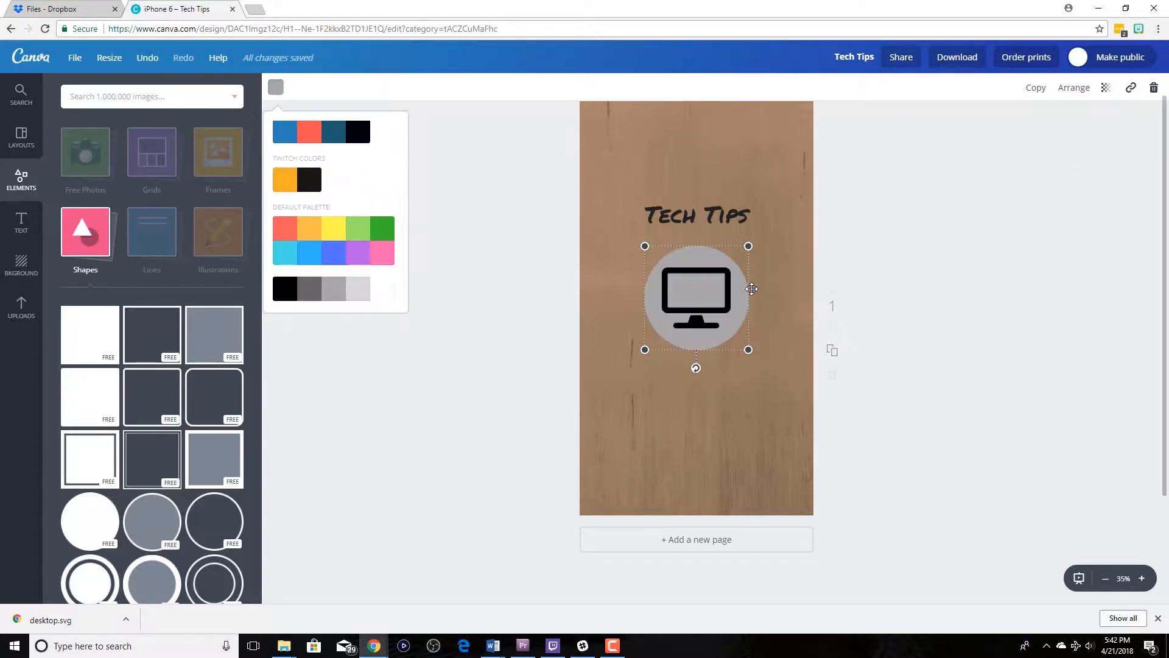
# Nudge the monitor icon slightly down to centre it vertically within the grey circle
pyautogui.click(744, 287)
pyautogui.moveTo(743, 294); pyautogui.dragTo(706, 296)
pyautogui.click(706, 294)
pyautogui.click(941, 335)
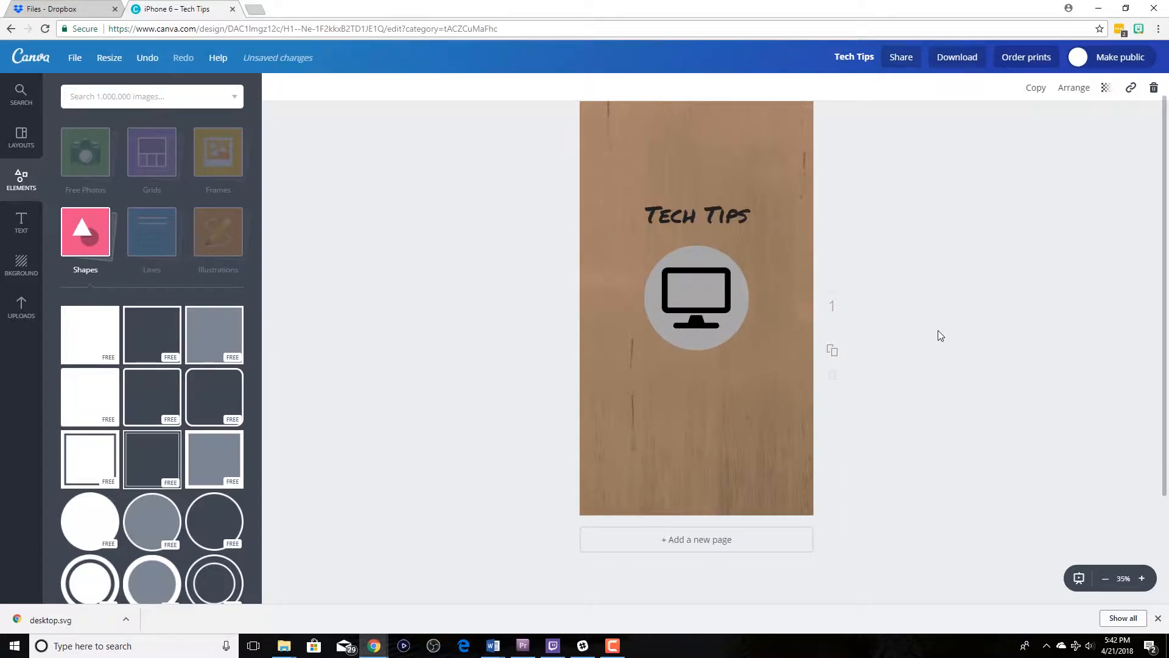
pyautogui.click(712, 308)
pyautogui.press('Down')
pyautogui.press('Down')
pyautogui.press('Down')
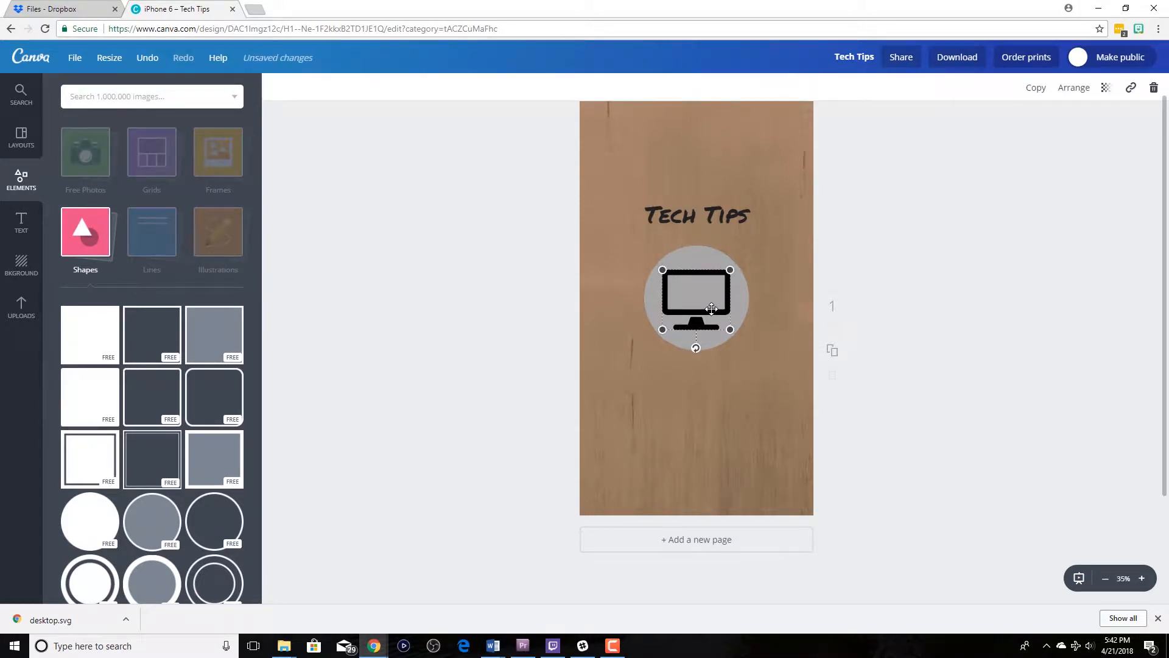
pyautogui.click(786, 315)
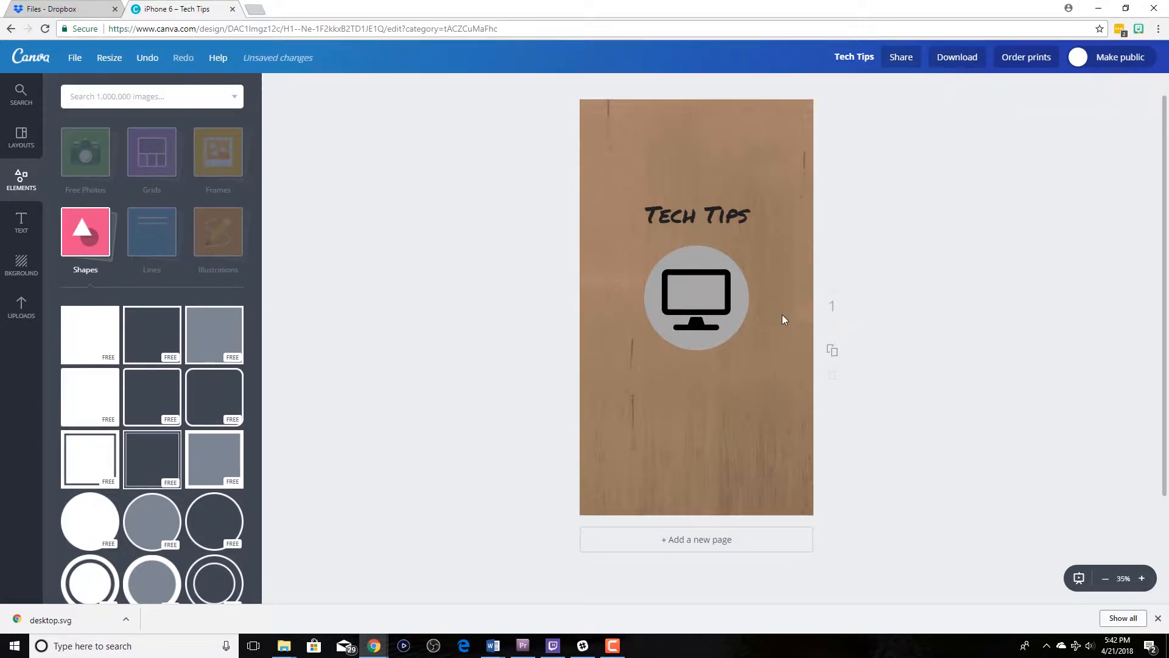
# Move the Tech Tips heading slightly down, closer to the grey circle
pyautogui.click(702, 200)
pyautogui.moveTo(697, 195)
pyautogui.mouseDown()
pyautogui.moveTo(687, 199)
pyautogui.moveTo(698, 203)
pyautogui.mouseUp()
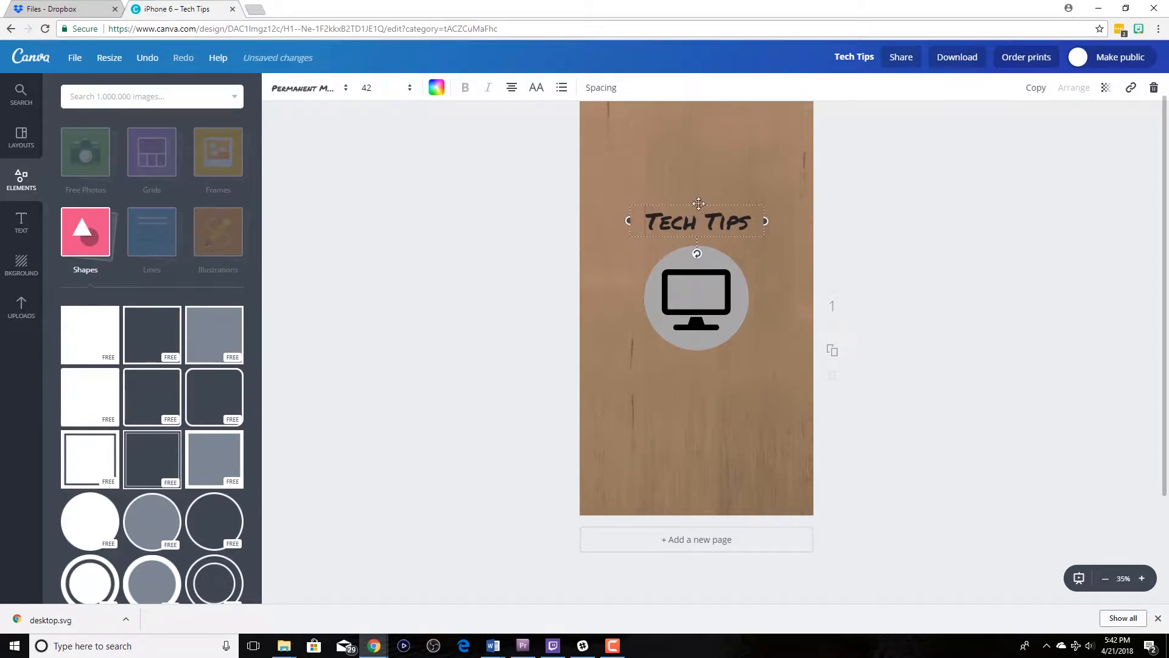
# Save the finished Tech Tips design and make a copy of it for a second cover
pyautogui.click(711, 430)
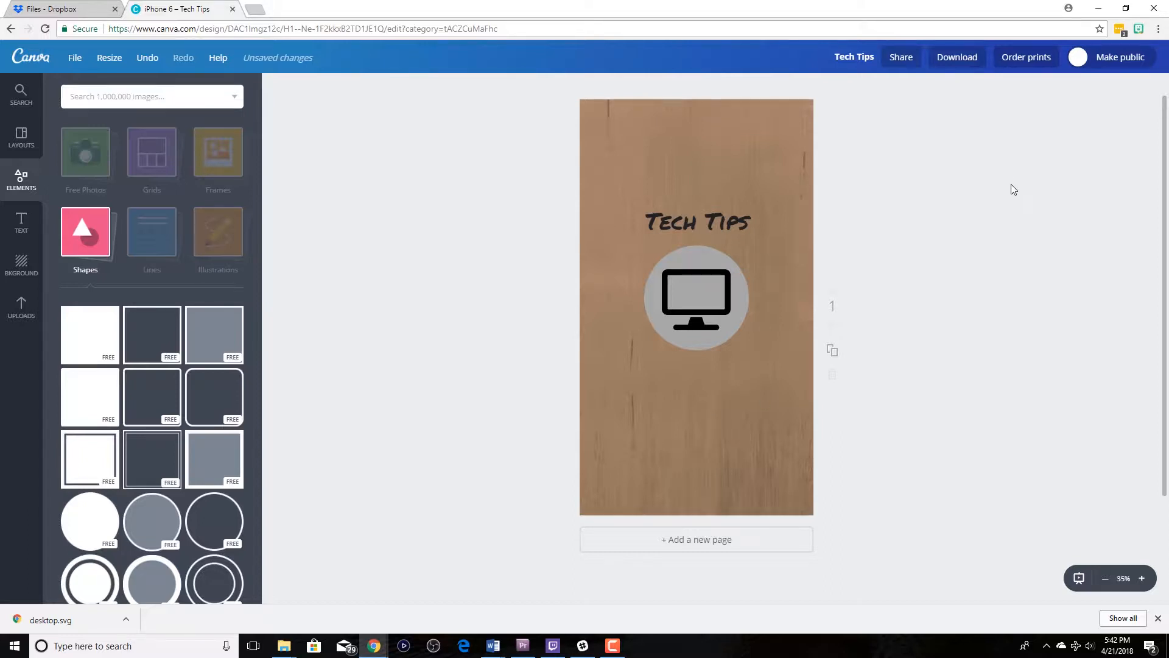
pyautogui.click(75, 58)
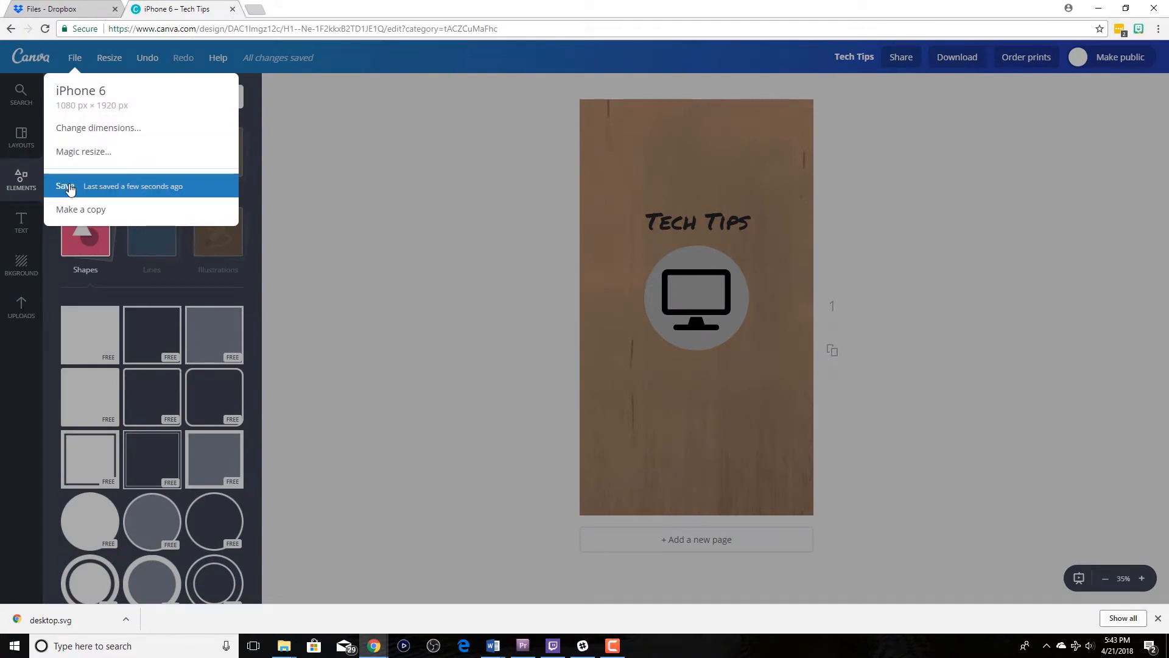
pyautogui.click(70, 189)
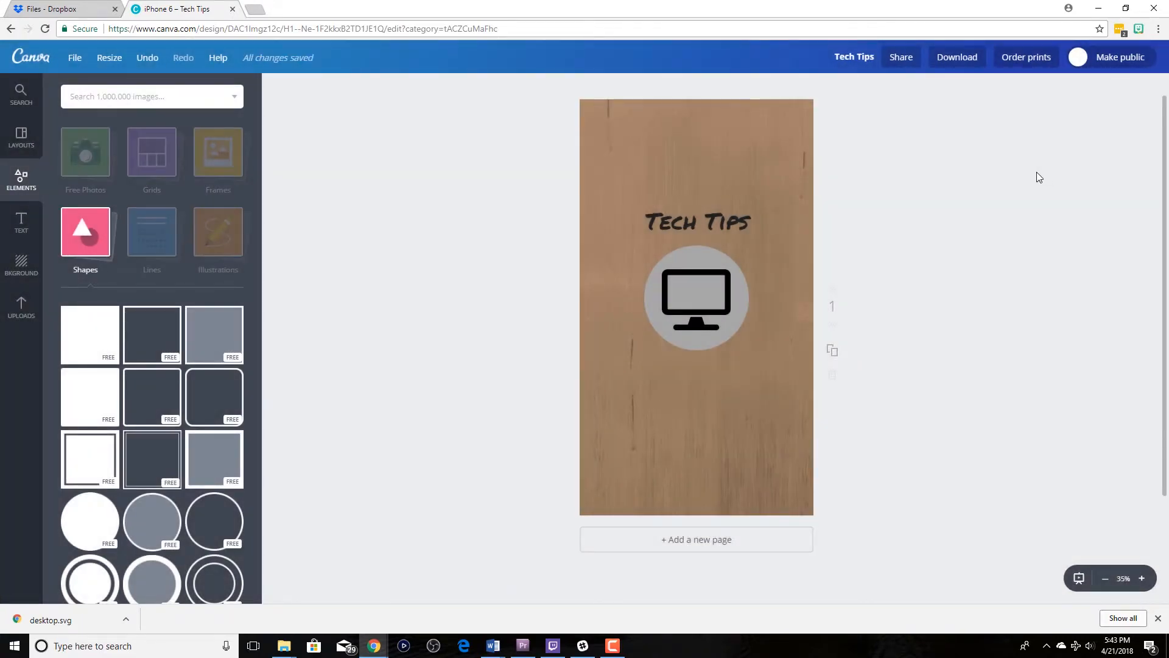
pyautogui.click(75, 57)
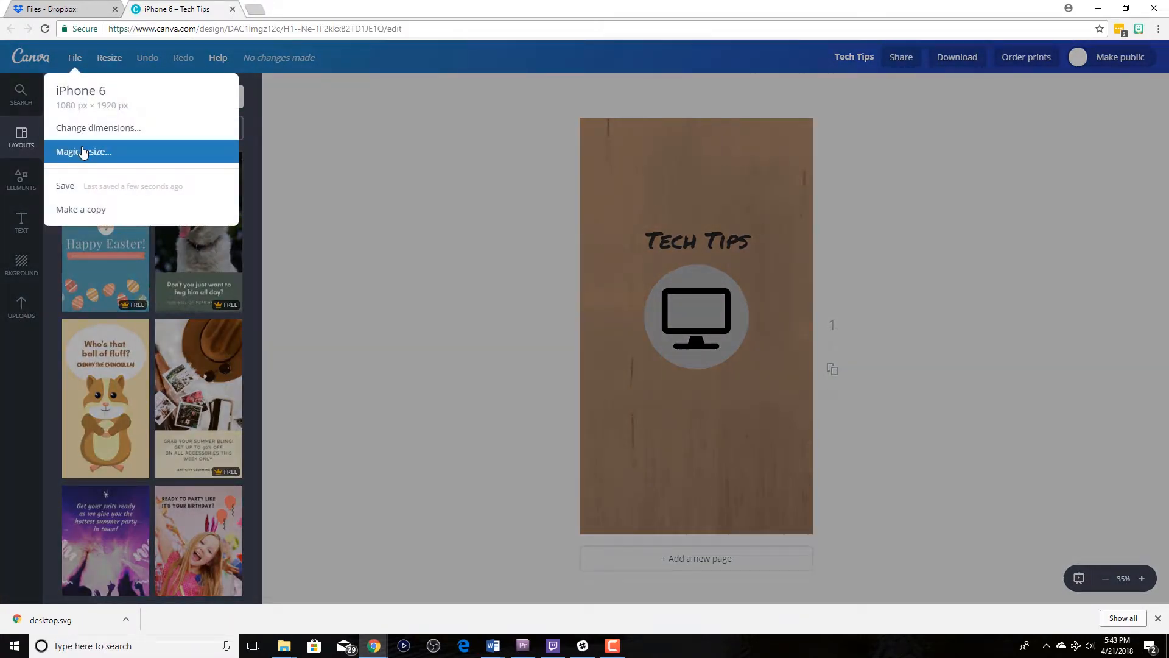
pyautogui.click(80, 210)
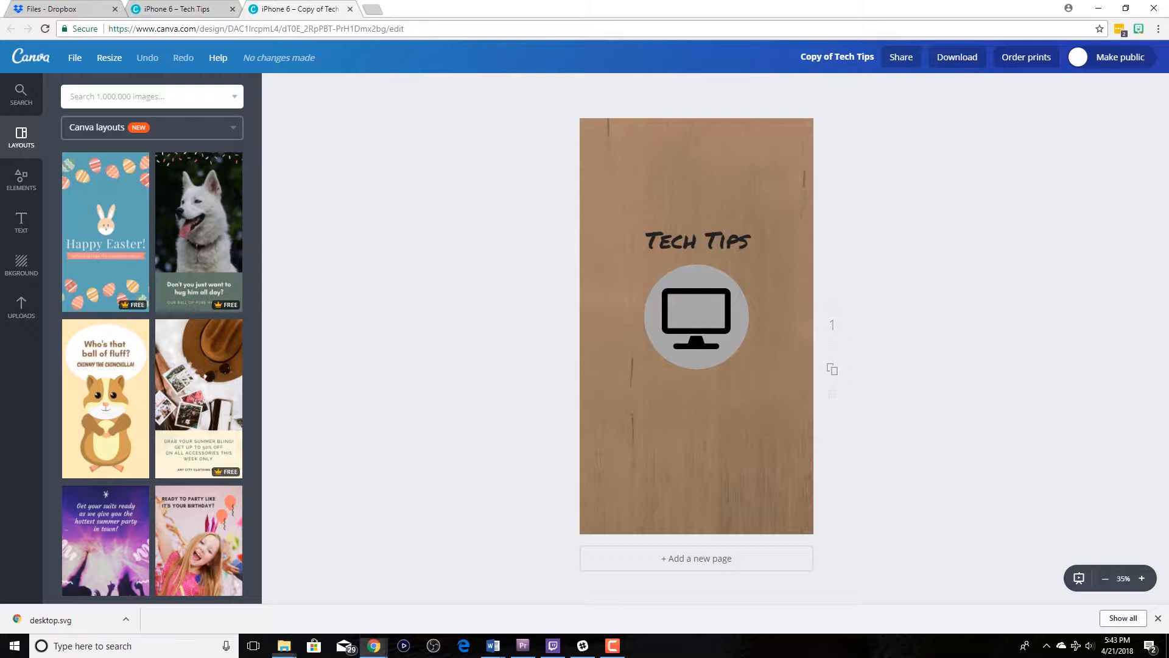
pyautogui.press('super+e')
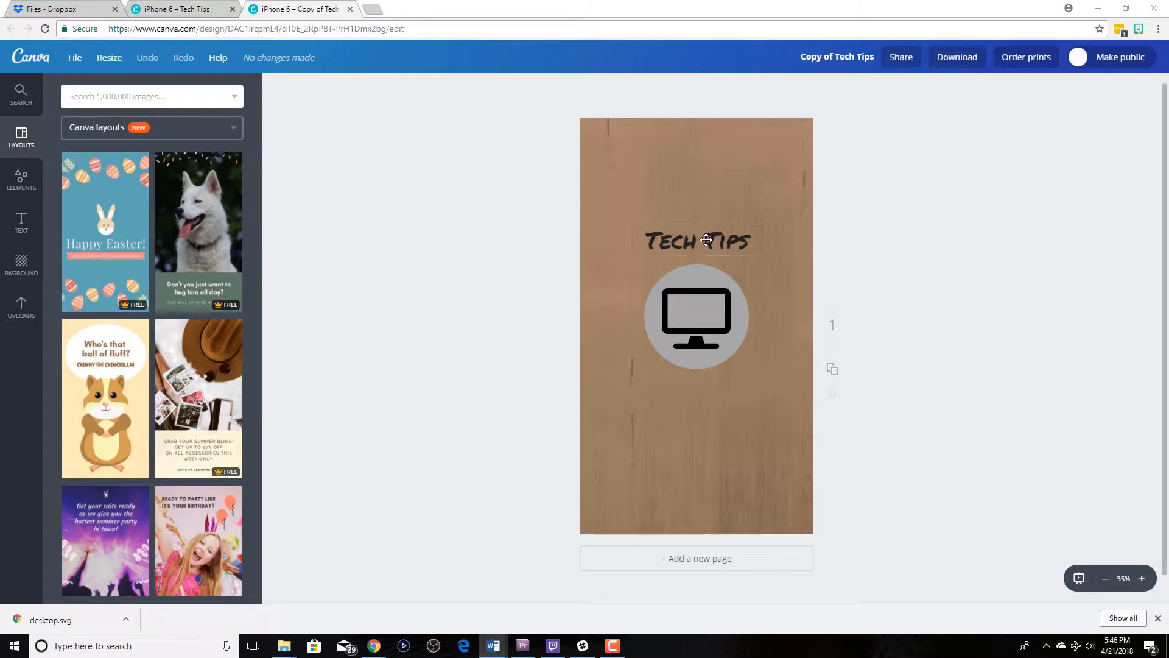
# Replace the heading text on the copied design with "ADVENTURES"
pyautogui.doubleClick(707, 239)
pyautogui.click(706, 241)
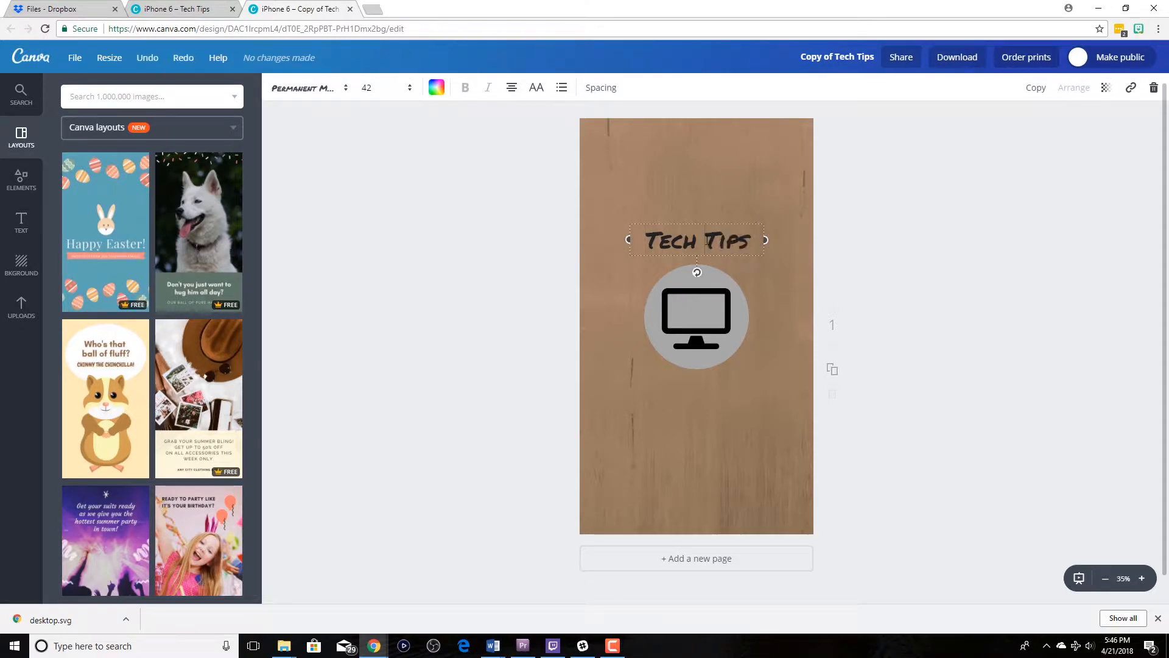
pyautogui.doubleClick(706, 241)
pyautogui.press('BackSpace')
pyautogui.press('BackSpace')
pyautogui.press('BackSpace')
pyautogui.press('BackSpace')
pyautogui.press('BackSpace')
pyautogui.press('BackSpace')
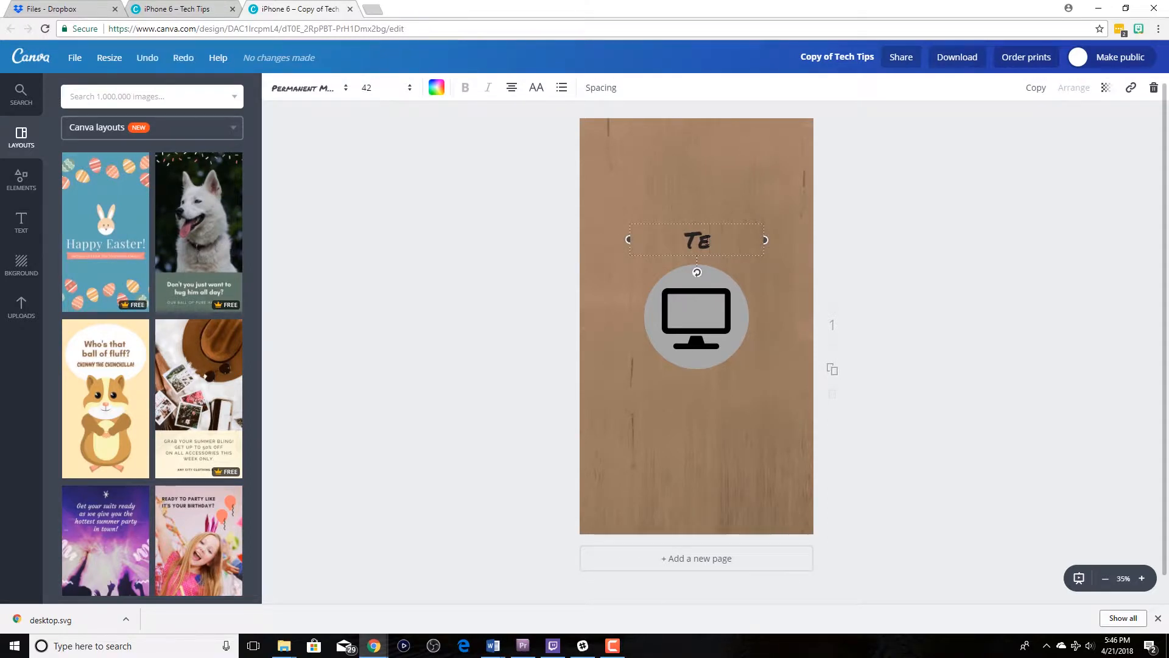
pyautogui.write('ADVENTURES')
# Delete the monitor icon, upload the rocket icon and place it on the grey circle, shrunk to fit inside
pyautogui.click(688, 319)
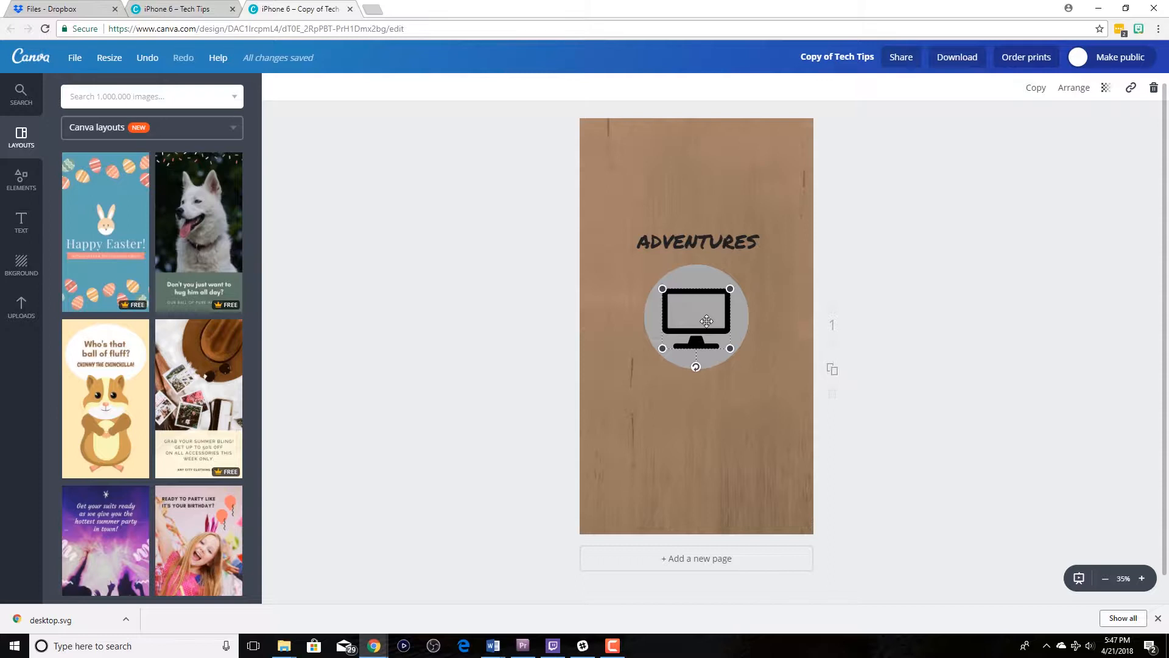
pyautogui.press('Delete')
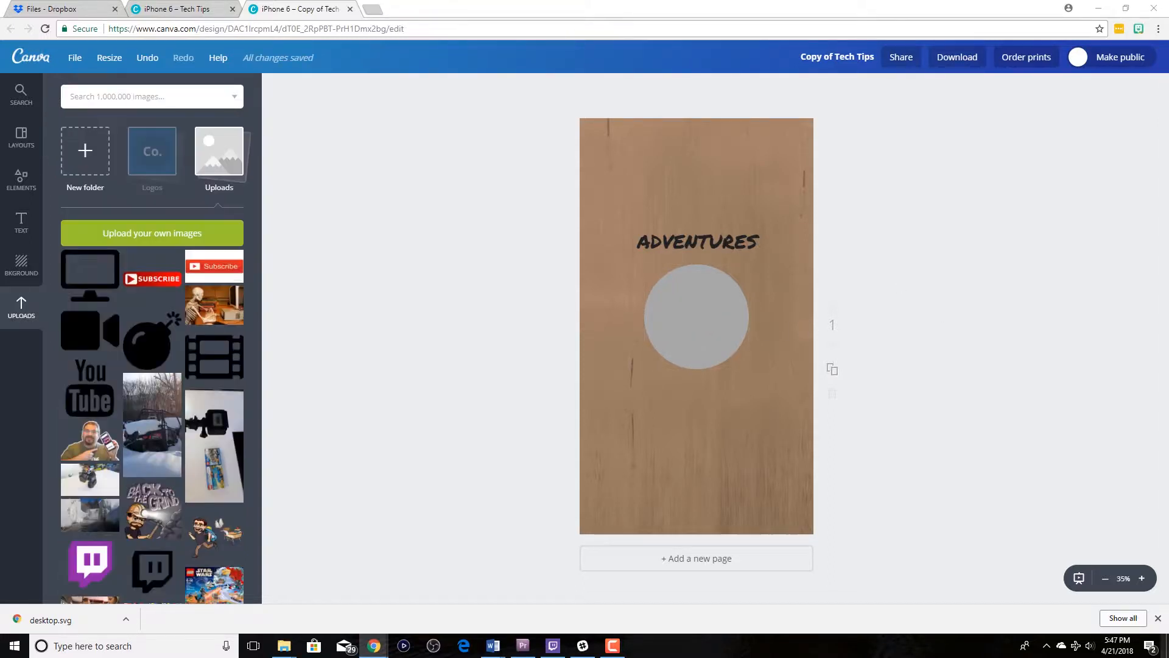
pyautogui.hotkey('alt', 'Tab')
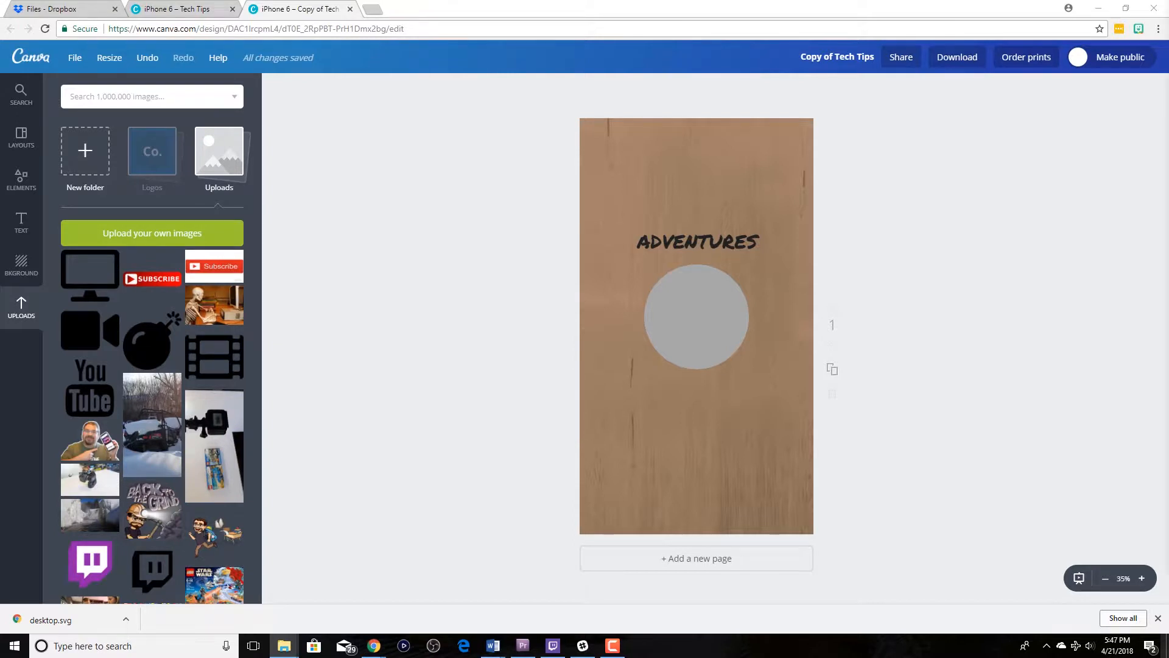
pyautogui.moveTo(183, 396); pyautogui.dragTo(171, 399)
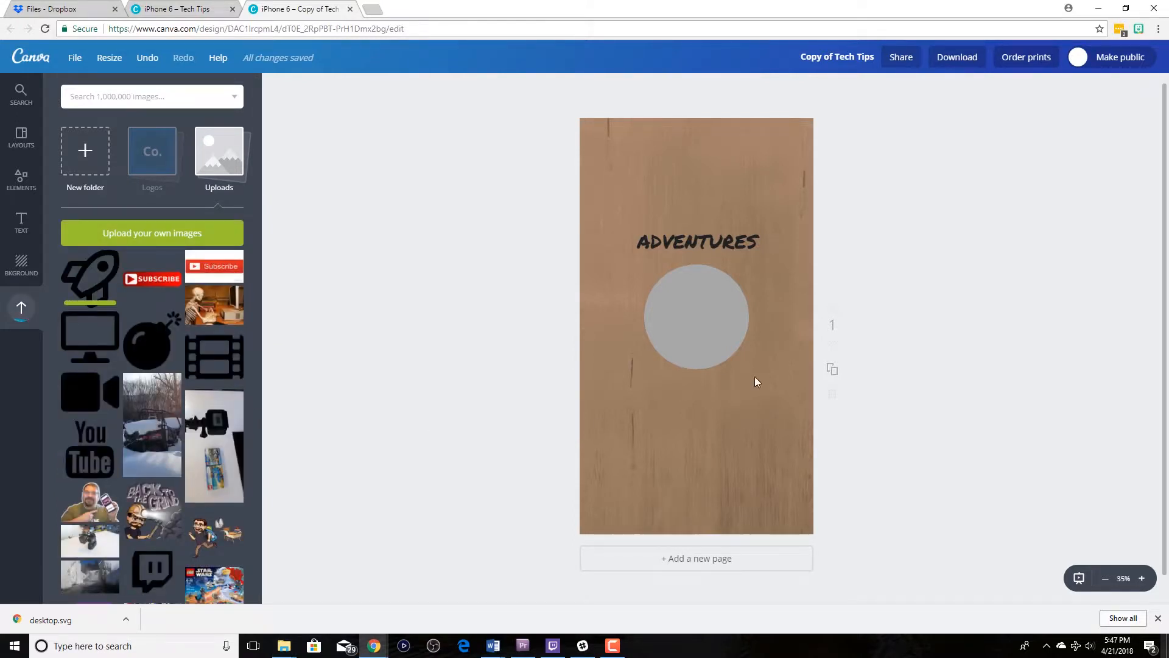
pyautogui.moveTo(90, 277); pyautogui.dragTo(696, 306)
pyautogui.moveTo(752, 262); pyautogui.dragTo(712, 310)
pyautogui.click(741, 451)
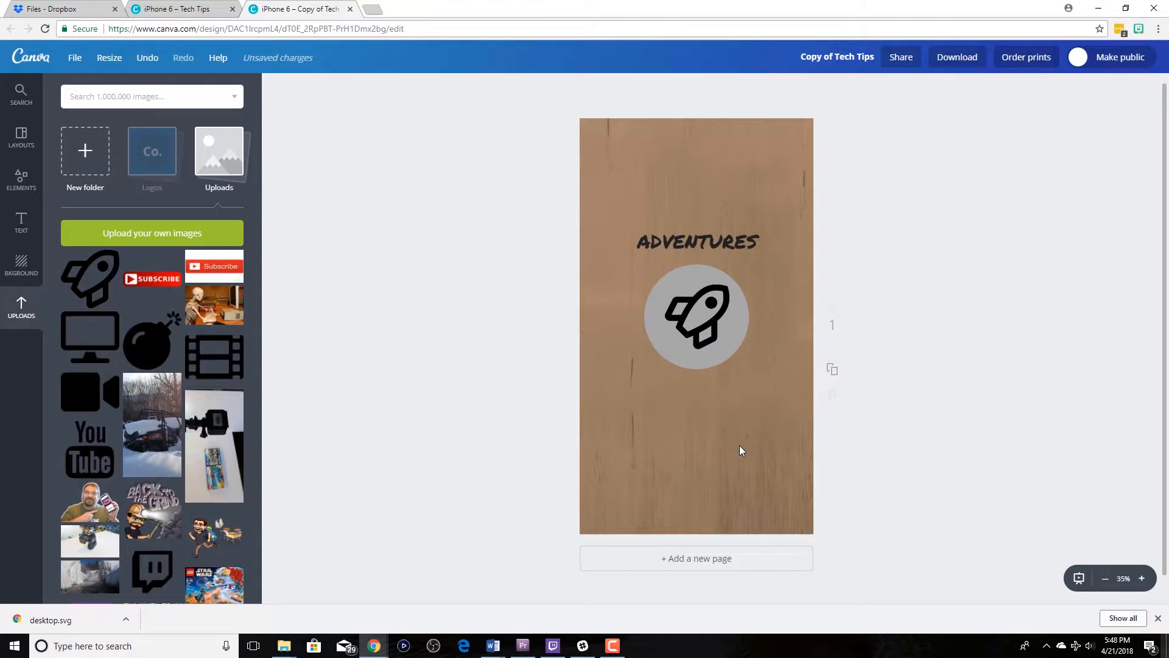
# Nudge the rocket icon slightly down and left to centre it within the grey circle
pyautogui.click(698, 328)
pyautogui.press('Down')
pyautogui.press('Down')
pyautogui.press('Down')
pyautogui.press('Down')
pyautogui.press('Down')
pyautogui.press('Left')
pyautogui.press('Left')
pyautogui.press('Left')
pyautogui.press('Left')
pyautogui.press('Down')
pyautogui.press('Down')
pyautogui.press('Left')
pyautogui.press('Left')
pyautogui.press('Left')
pyautogui.press('Left')
pyautogui.press('Left')
pyautogui.click(736, 409)
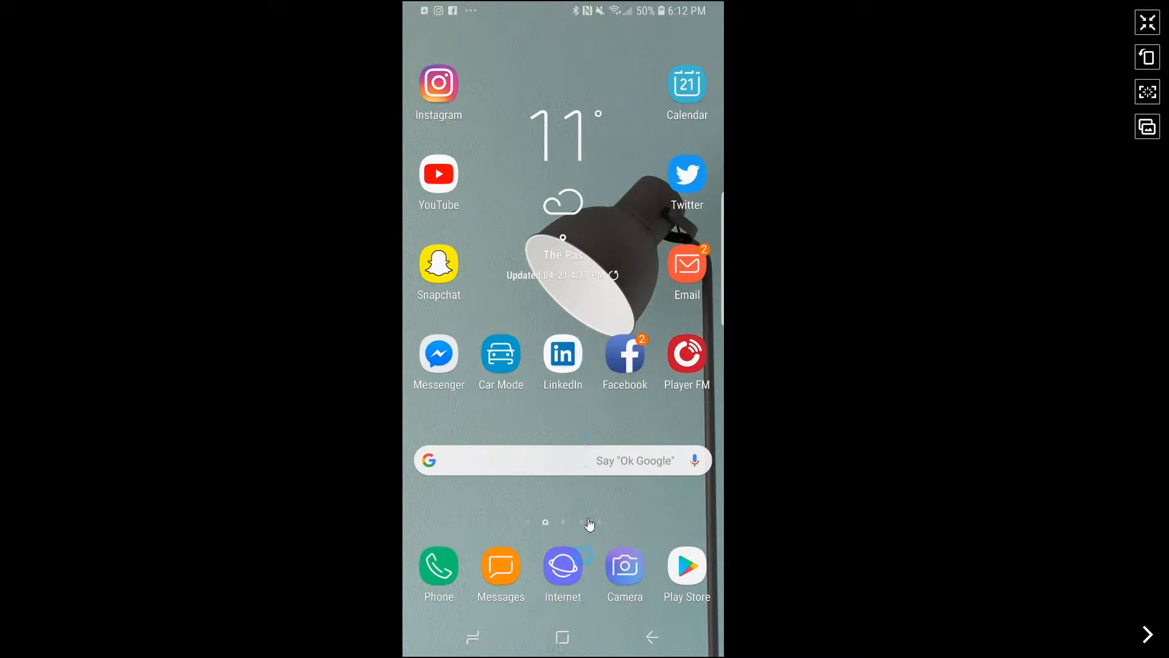
# Switch to the phone, open the Canva app and show the list of own designs
pyautogui.moveTo(605, 311); pyautogui.dragTo(616, 260)
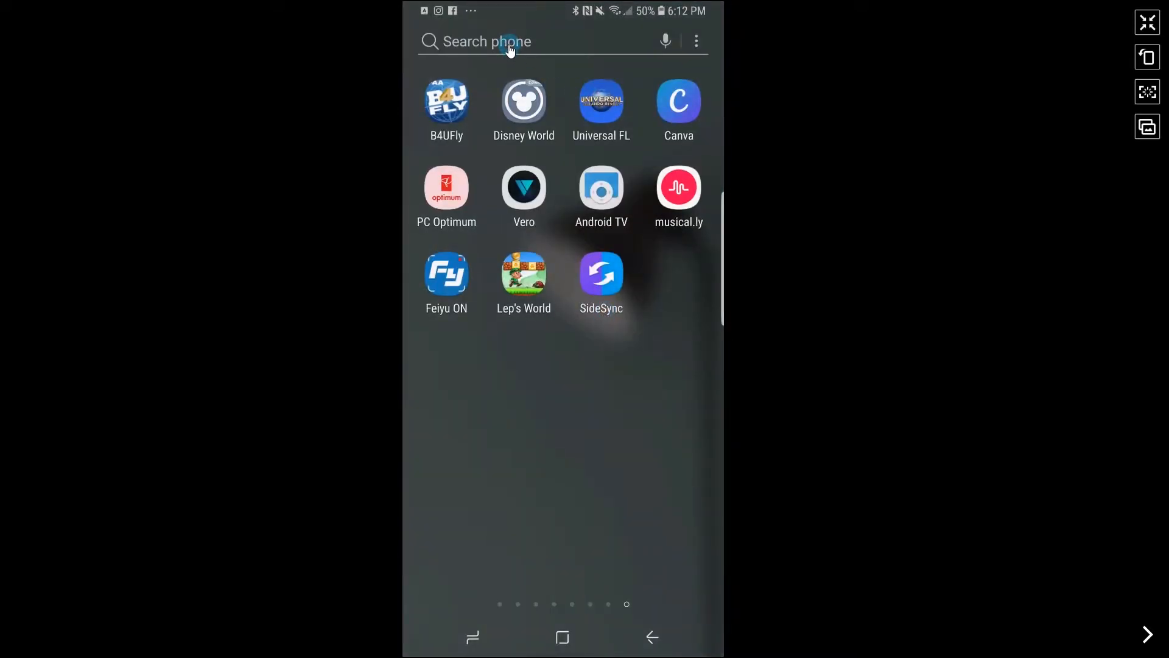
pyautogui.click(688, 114)
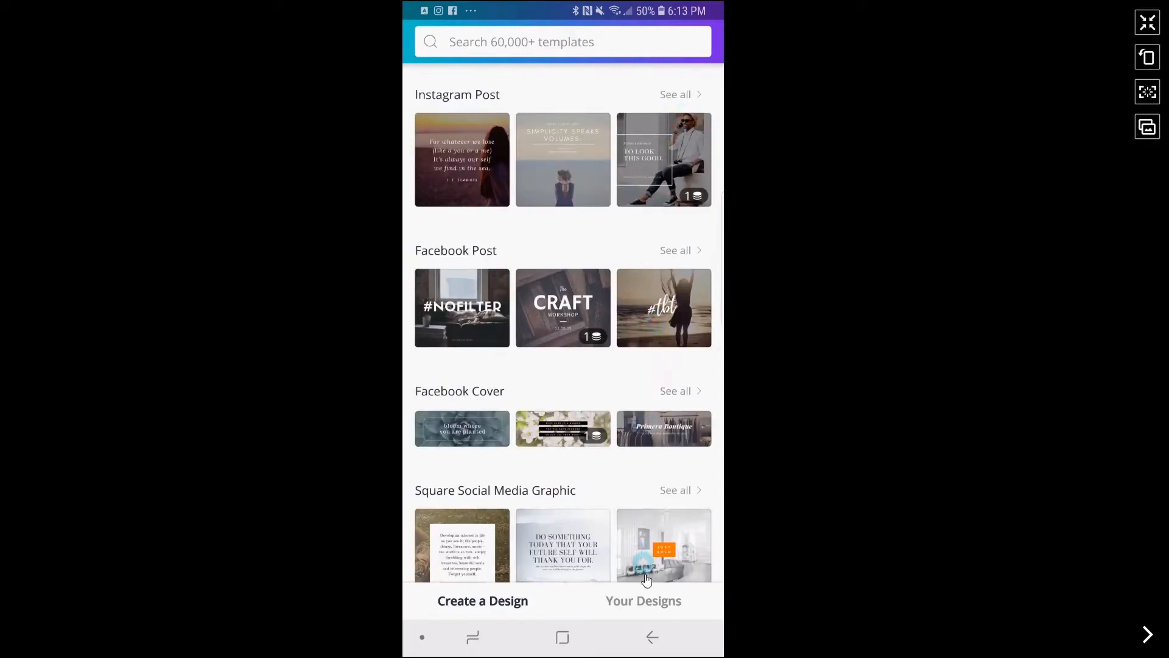
pyautogui.click(643, 600)
# Find the wood-background Tech Tips cover among the saved designs and open it
pyautogui.moveTo(585, 536); pyautogui.dragTo(557, 193)
pyautogui.scroll(-8, 556, 194)
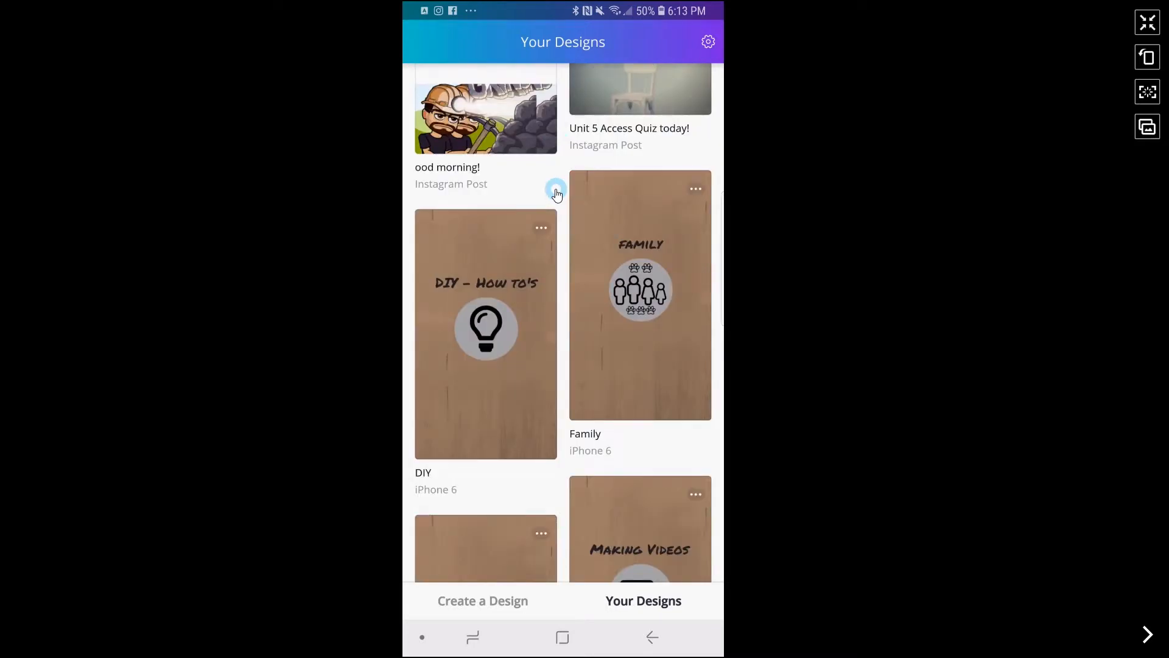
pyautogui.scroll(-2, 557, 194)
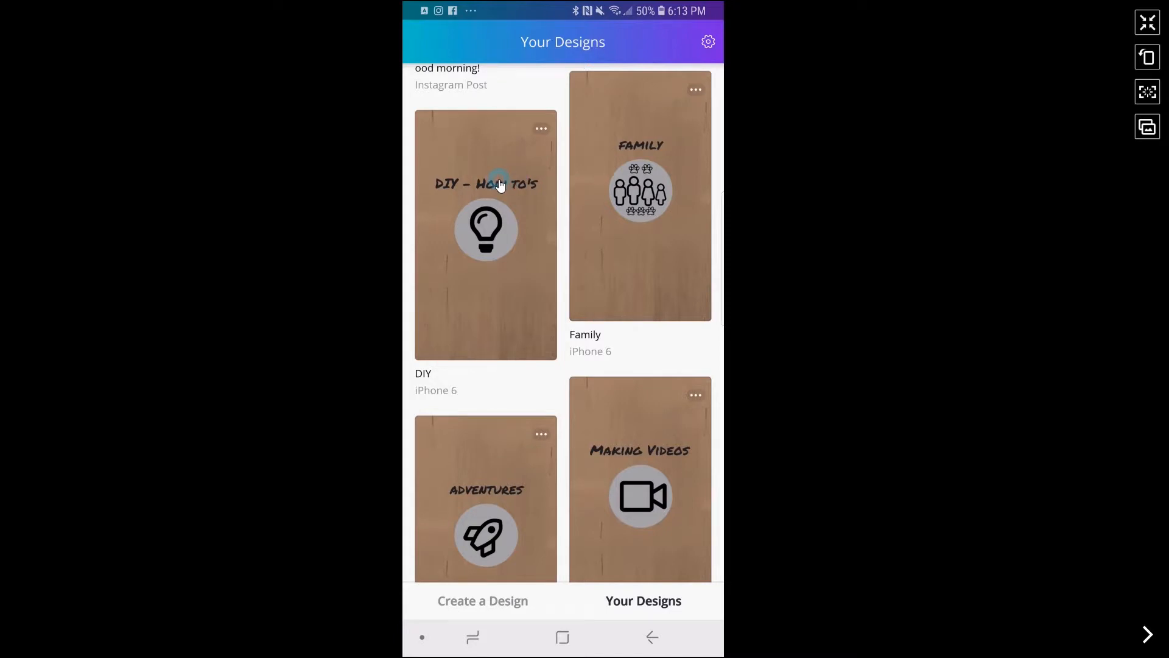
pyautogui.scroll(-8, 500, 185)
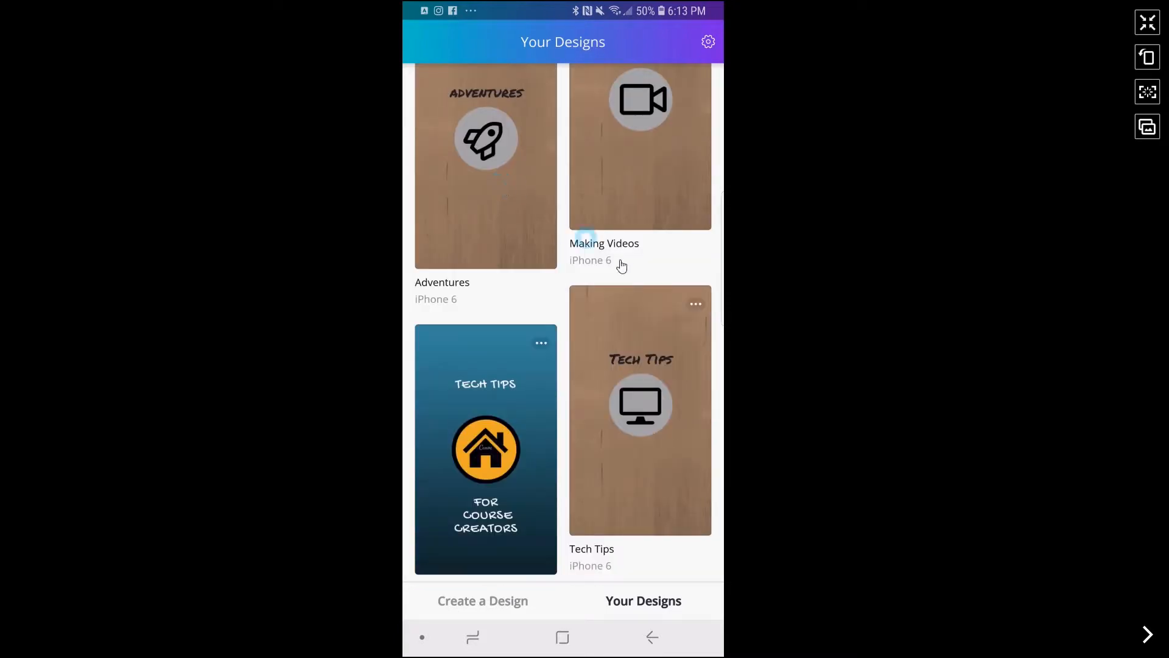
pyautogui.click(671, 335)
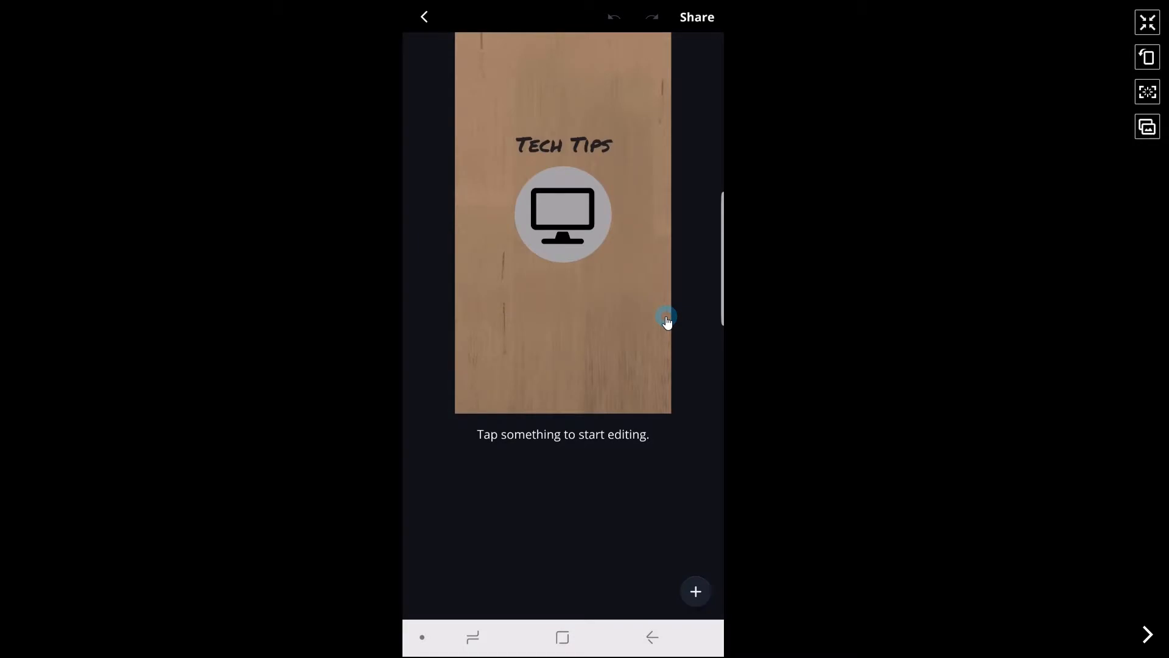
# Render the Tech Tips cover for sharing, dismiss the sharing options without choosing a destination and return to the designs
pyautogui.click(698, 19)
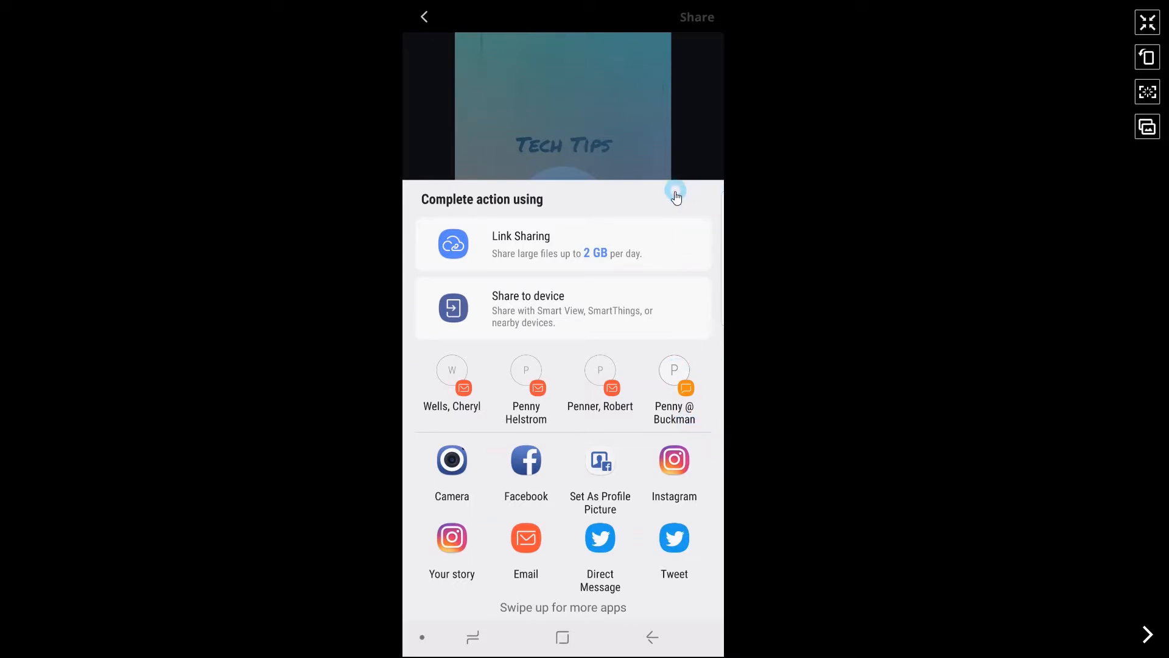
pyautogui.click(642, 146)
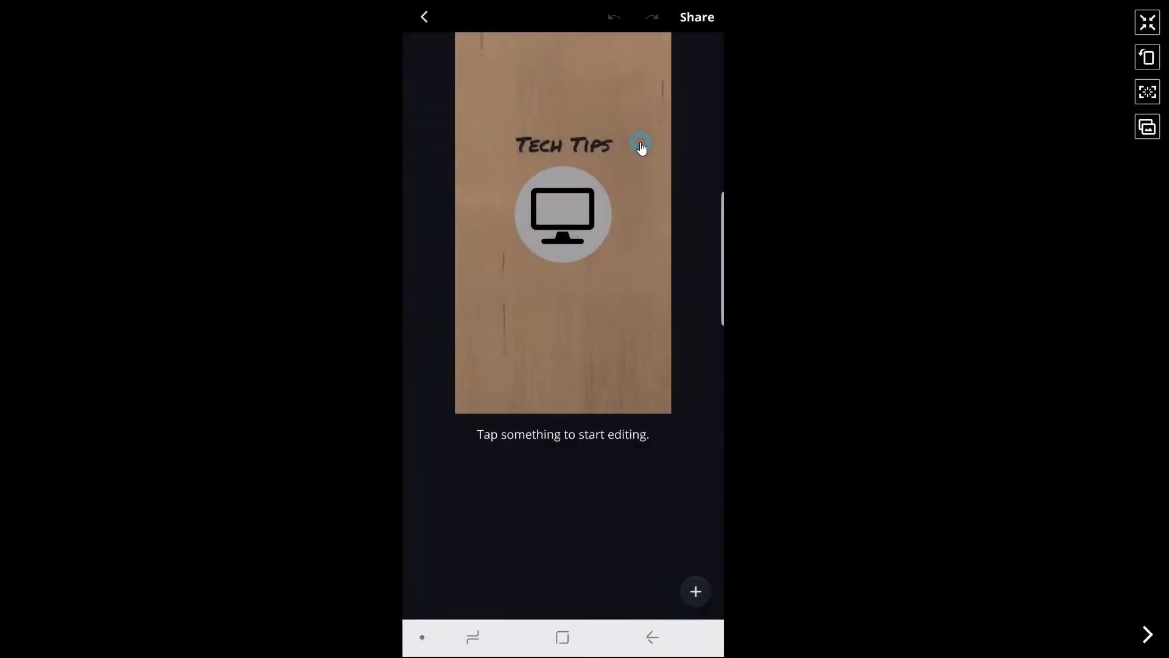
pyautogui.click(424, 17)
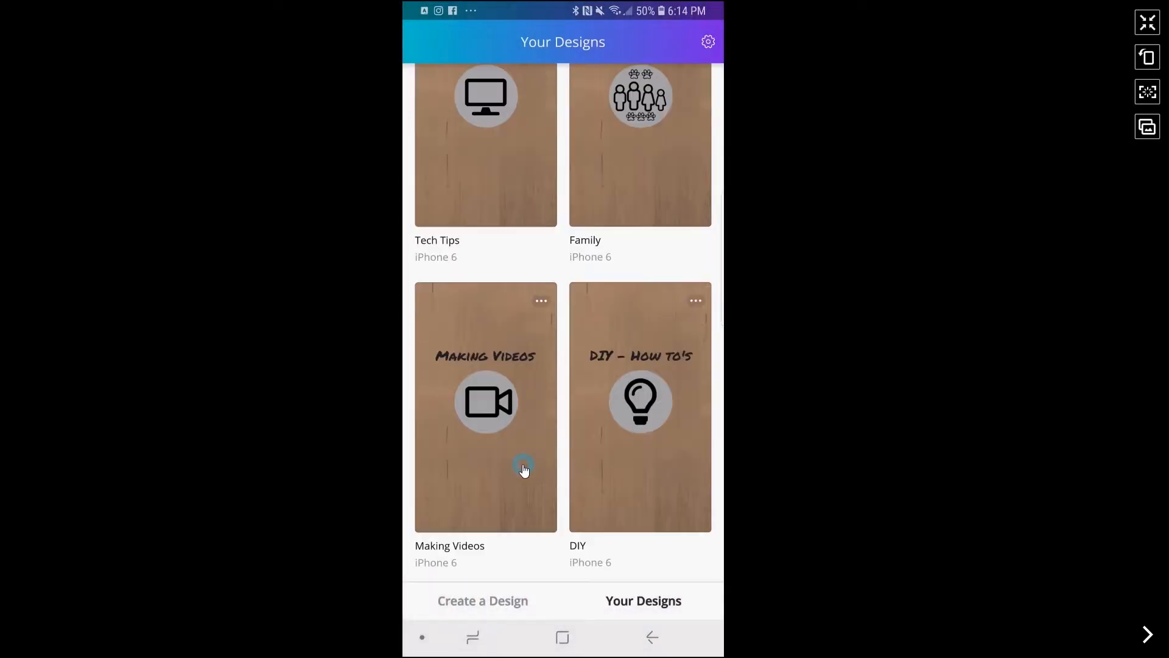
# Open the Adventures cover, render it for sharing, dismiss the sharing options and return to the designs
pyautogui.scroll(-3, 659, 163)
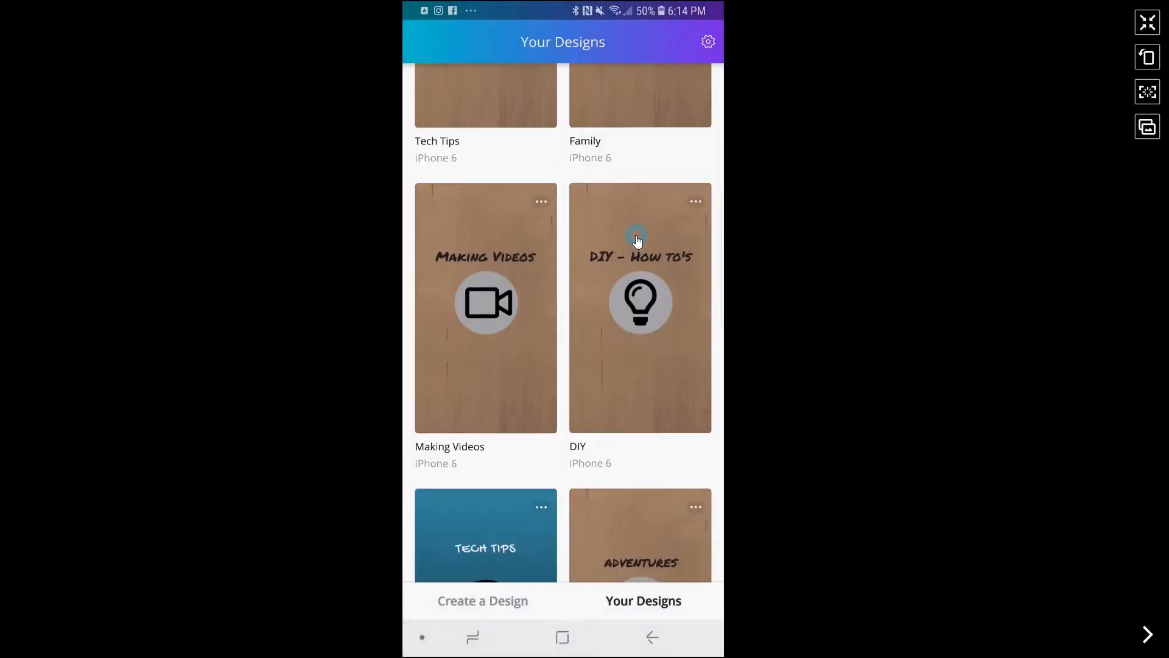
pyautogui.click(638, 503)
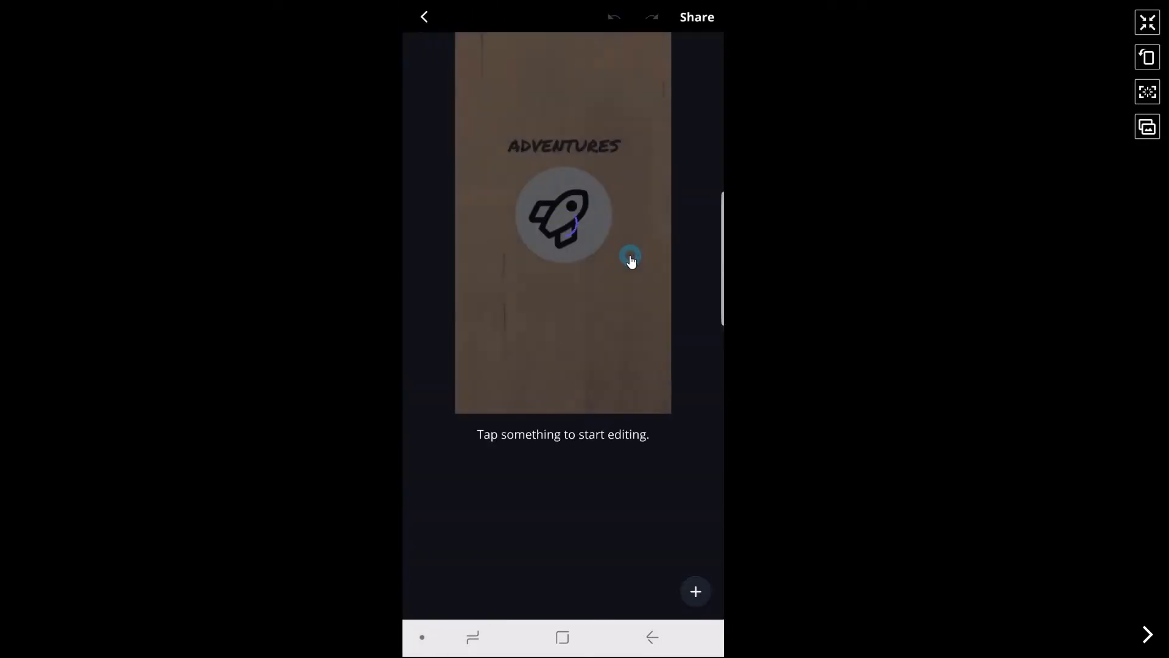
pyautogui.click(693, 29)
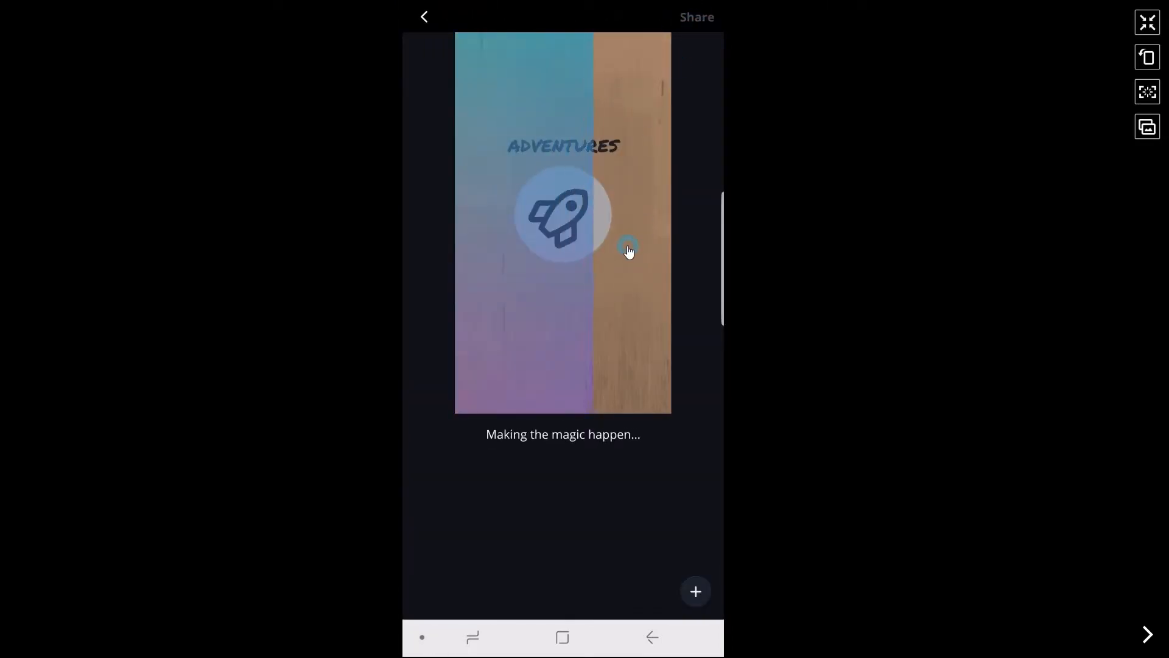
pyautogui.click(692, 112)
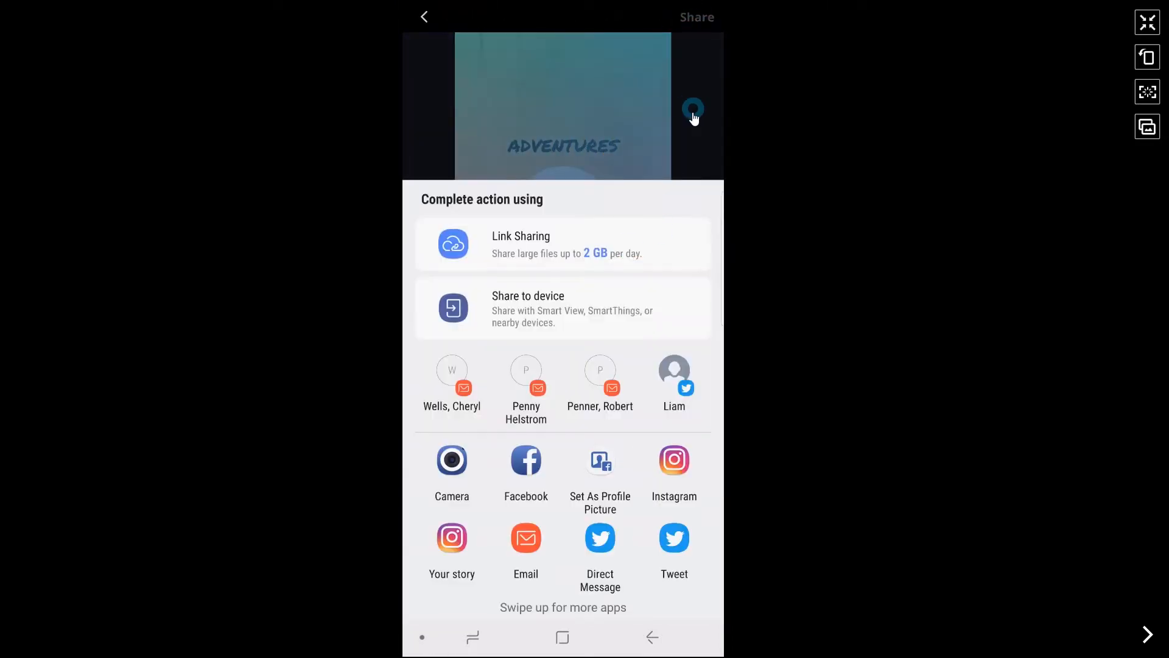
pyautogui.click(424, 17)
# Open the Making Videos cover, render it for sharing, dismiss the sharing options and return to the designs
pyautogui.click(643, 374)
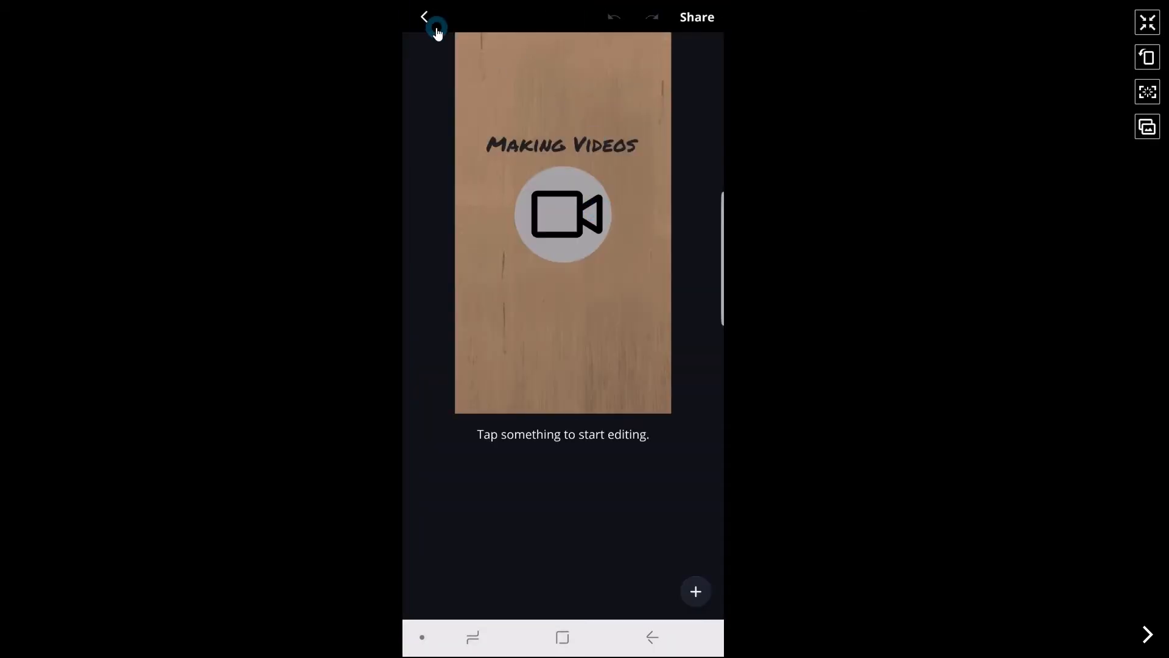
pyautogui.click(708, 17)
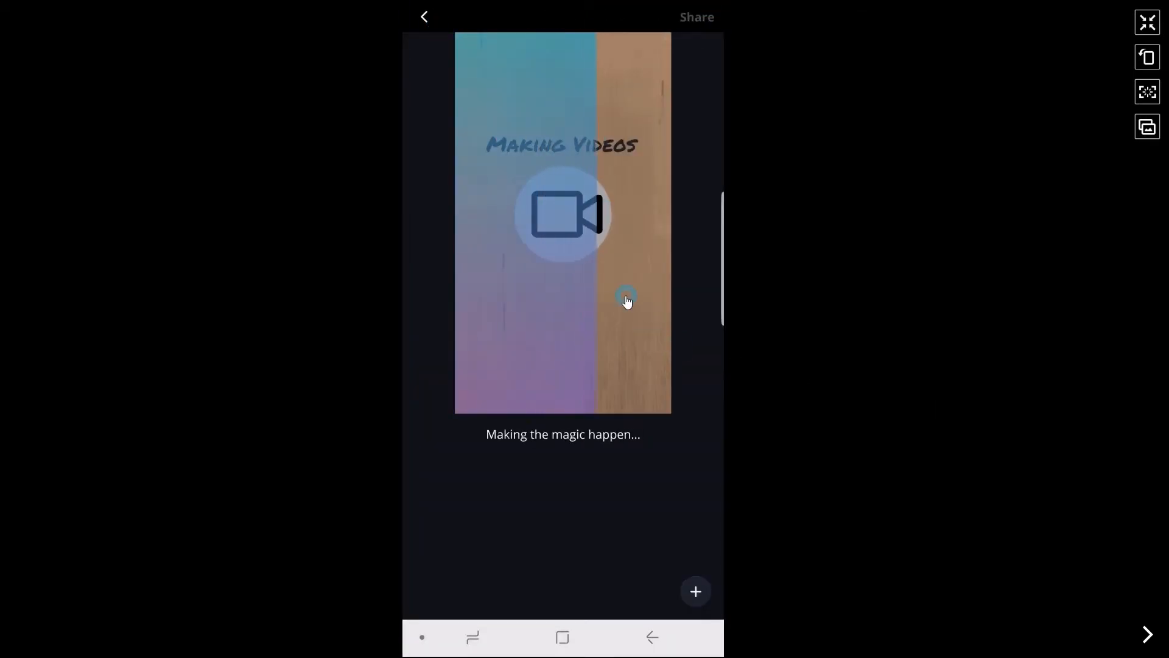
pyautogui.click(425, 17)
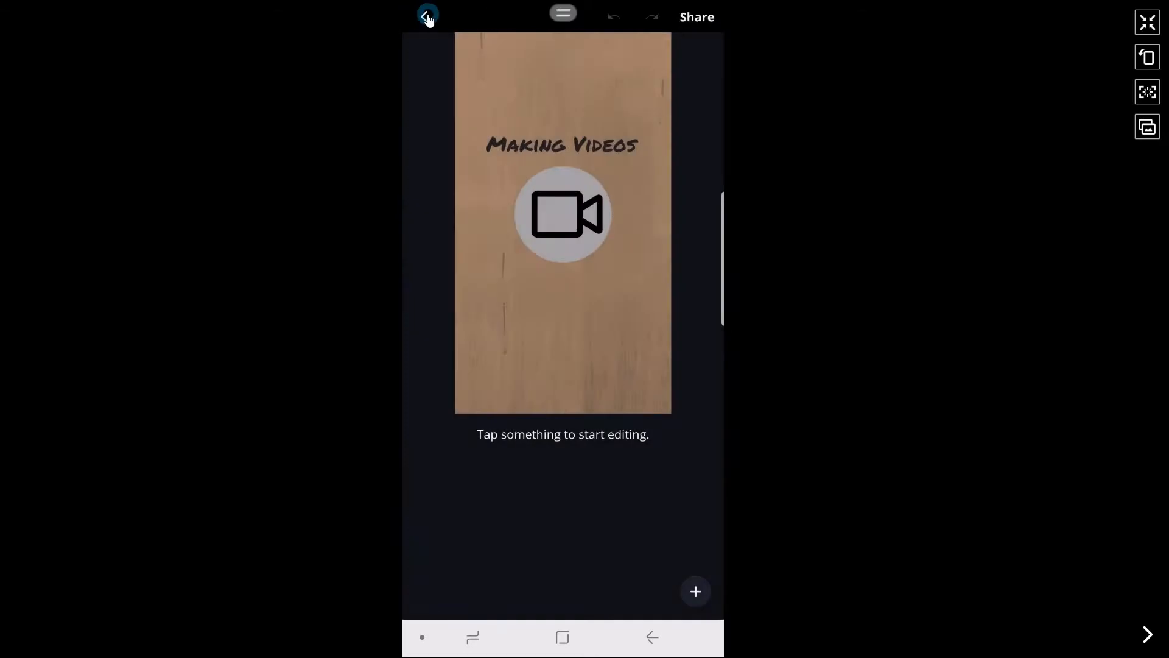
pyautogui.click(425, 17)
# Open the DIY cover, render it for sharing, dismiss the sharing options and return to the designs
pyautogui.scroll(-3, 612, 395)
pyautogui.click(612, 396)
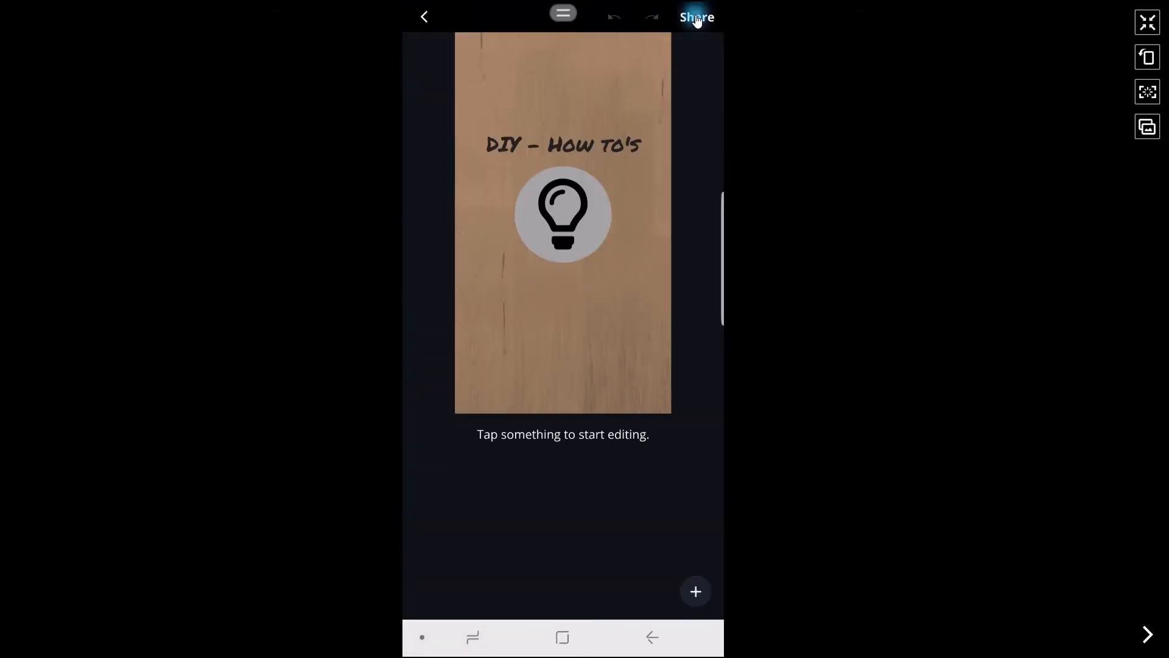
pyautogui.click(695, 19)
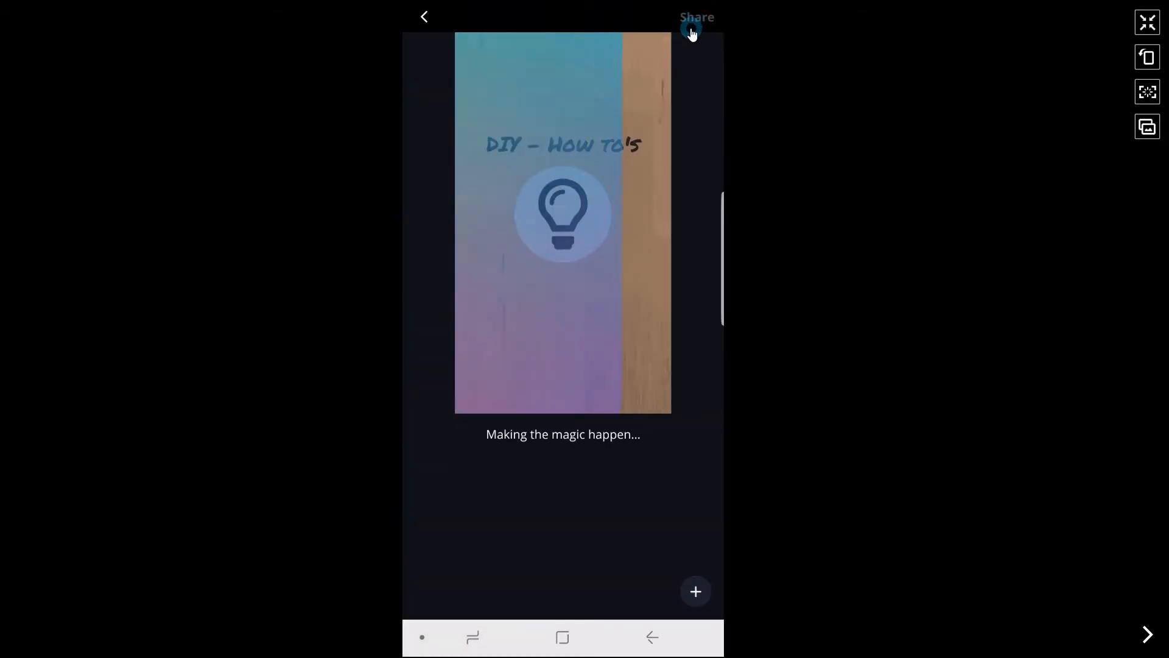
pyautogui.click(699, 129)
pyautogui.click(424, 17)
# Open the Family cover, render it for sharing, dismiss the sharing options and go to the phone's home screen
pyautogui.scroll(-3, 583, 263)
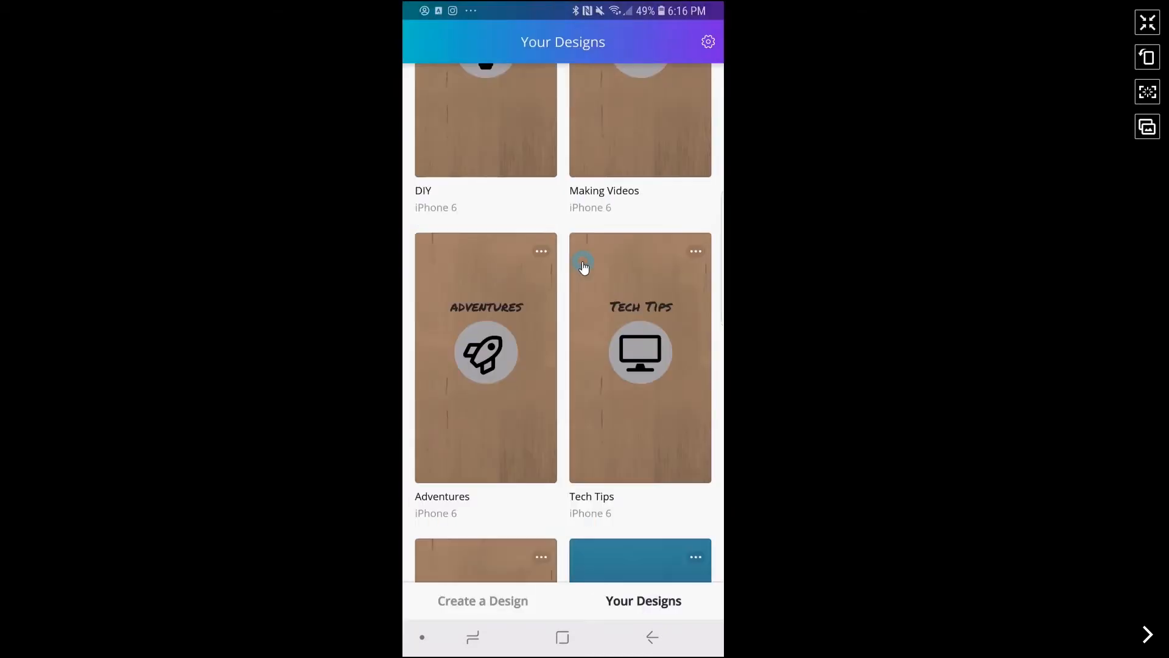
pyautogui.click(583, 266)
pyautogui.click(697, 17)
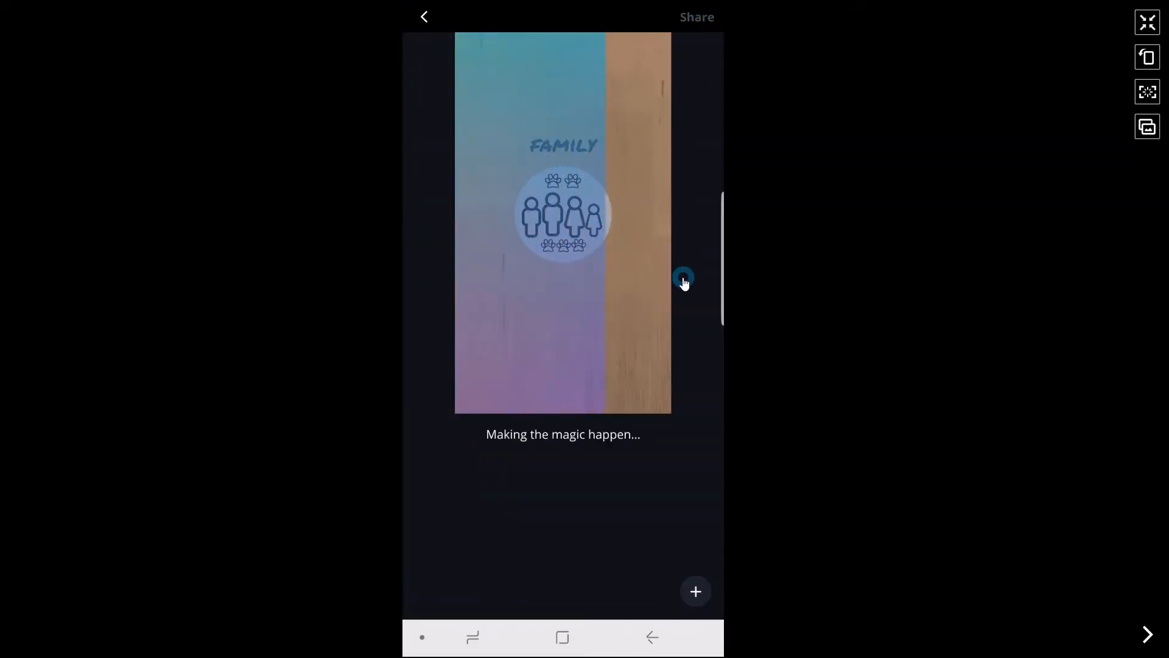
pyautogui.click(699, 125)
pyautogui.click(561, 644)
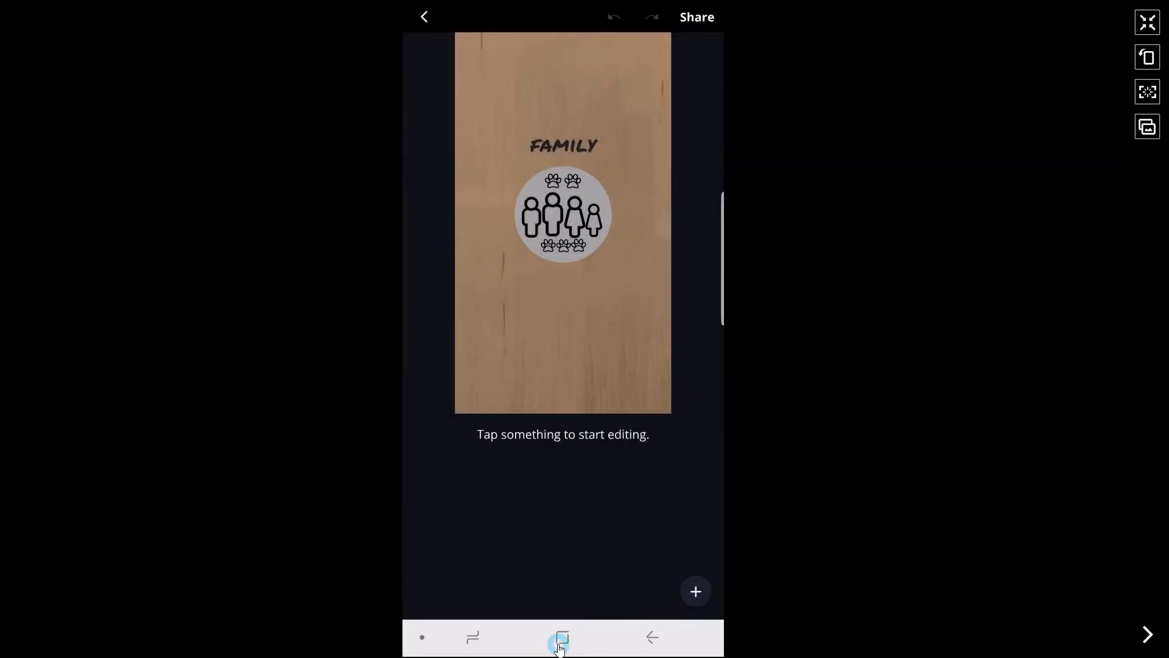
# Switch to Instagram and post the Family cover image from the phone's gallery to your own story
pyautogui.click(436, 89)
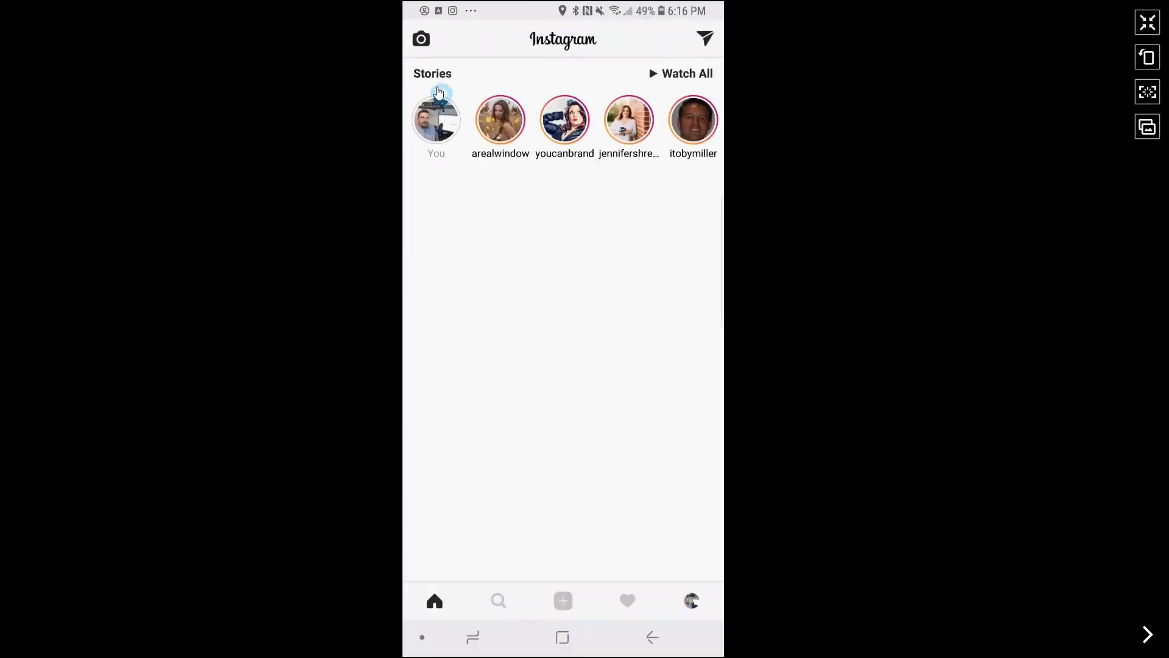
pyautogui.click(421, 41)
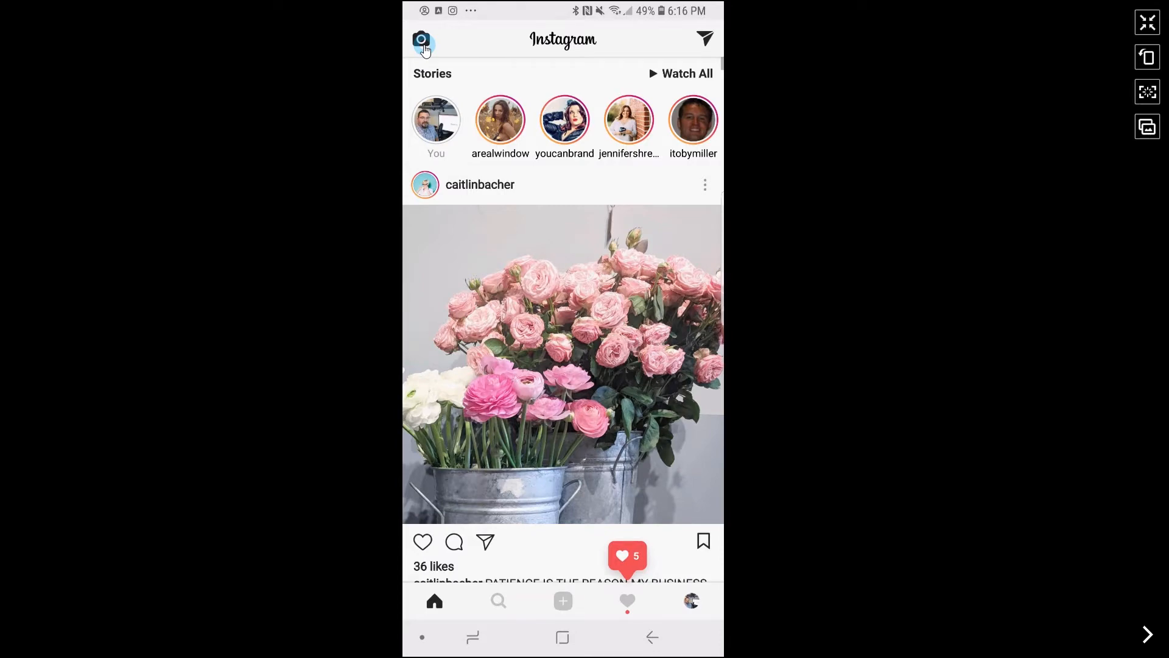
pyautogui.click(424, 46)
pyautogui.click(440, 554)
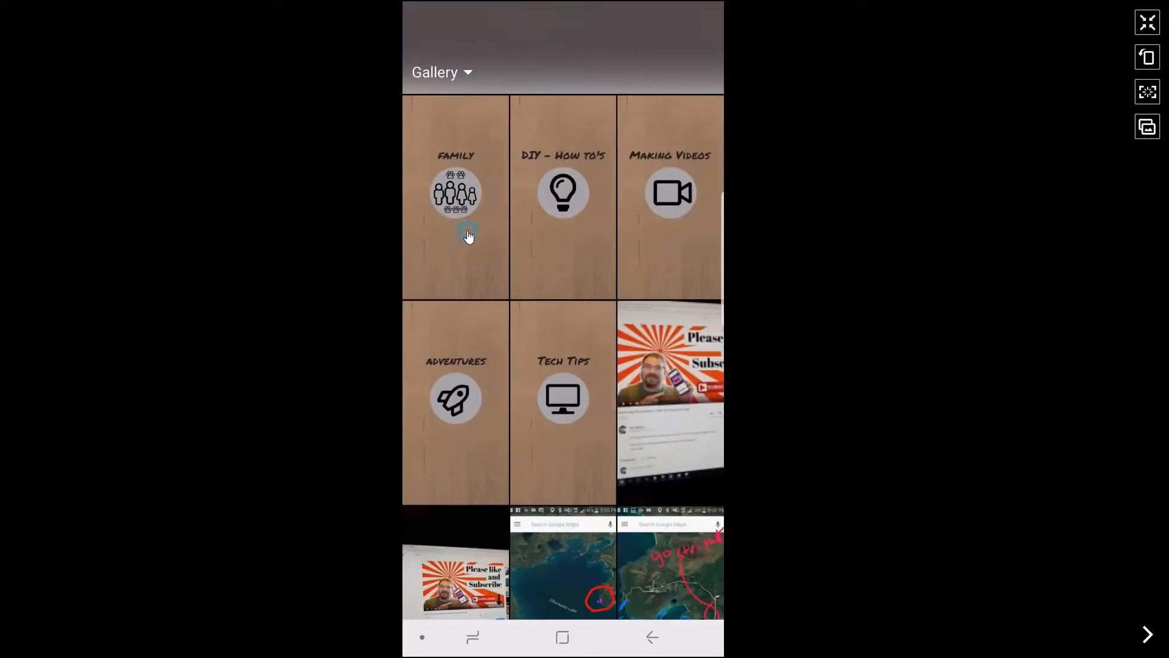
pyautogui.click(465, 218)
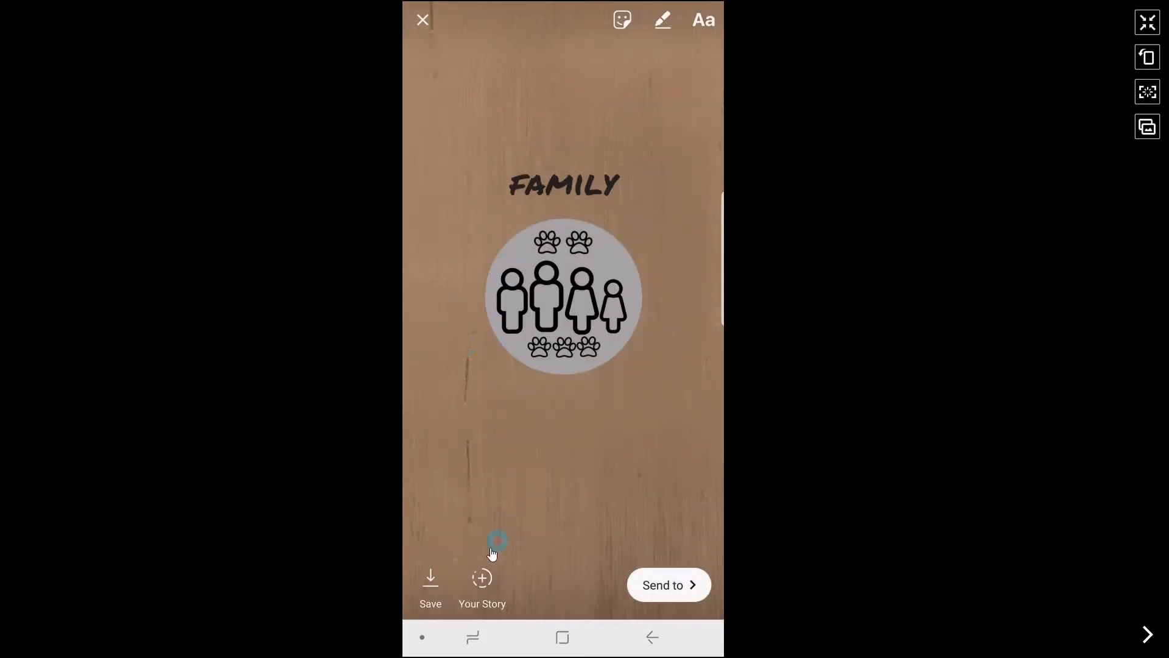
pyautogui.click(482, 581)
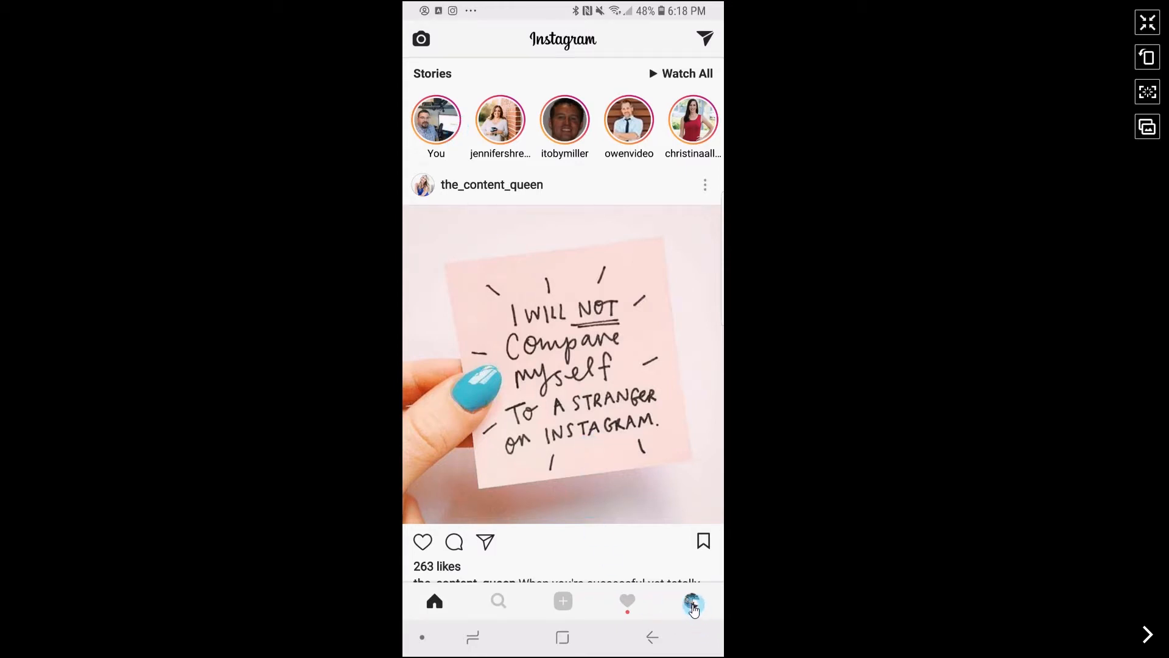
# On the profile, start a new story highlight containing only the Family cover story and continue to its title
pyautogui.click(692, 603)
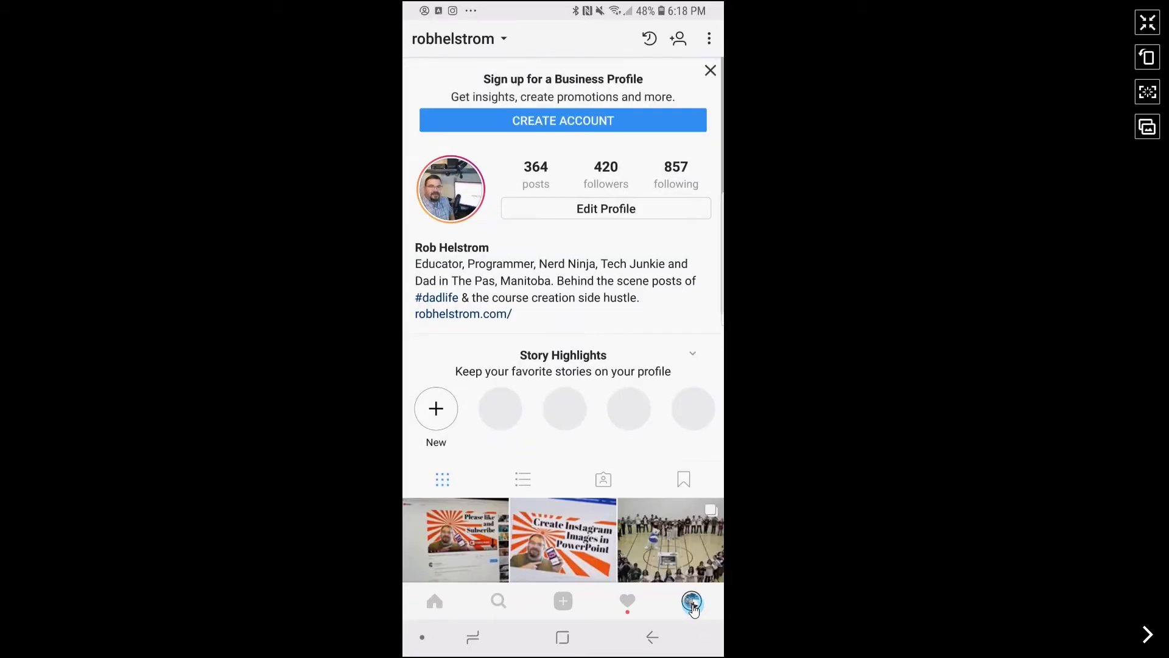
pyautogui.click(437, 409)
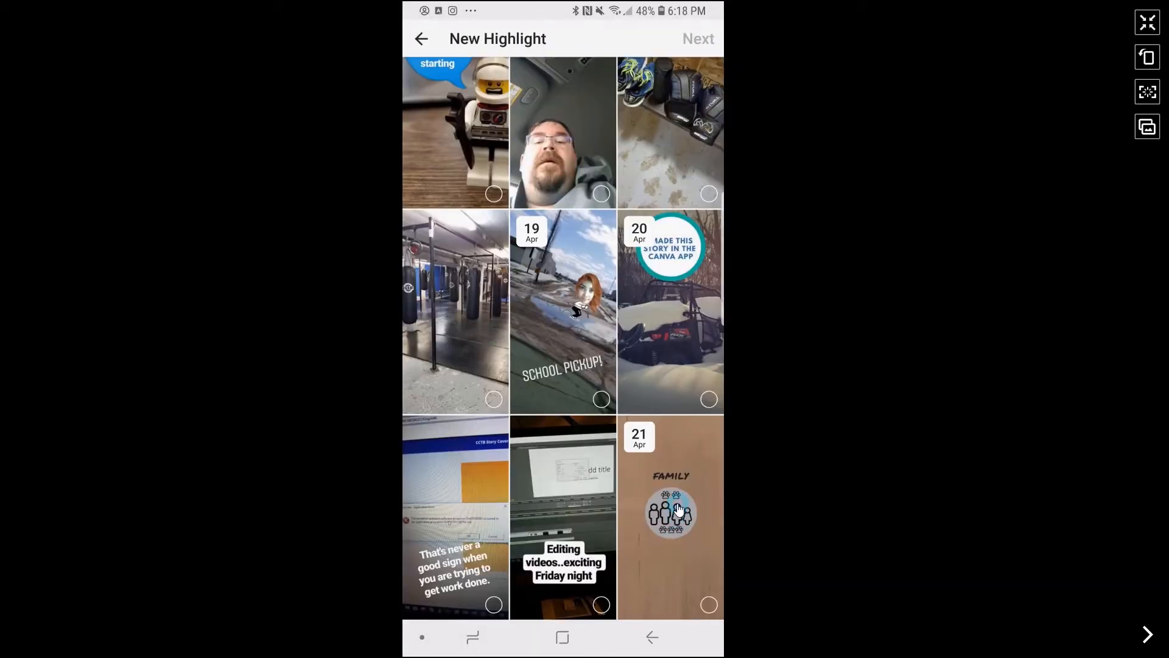
pyautogui.click(679, 509)
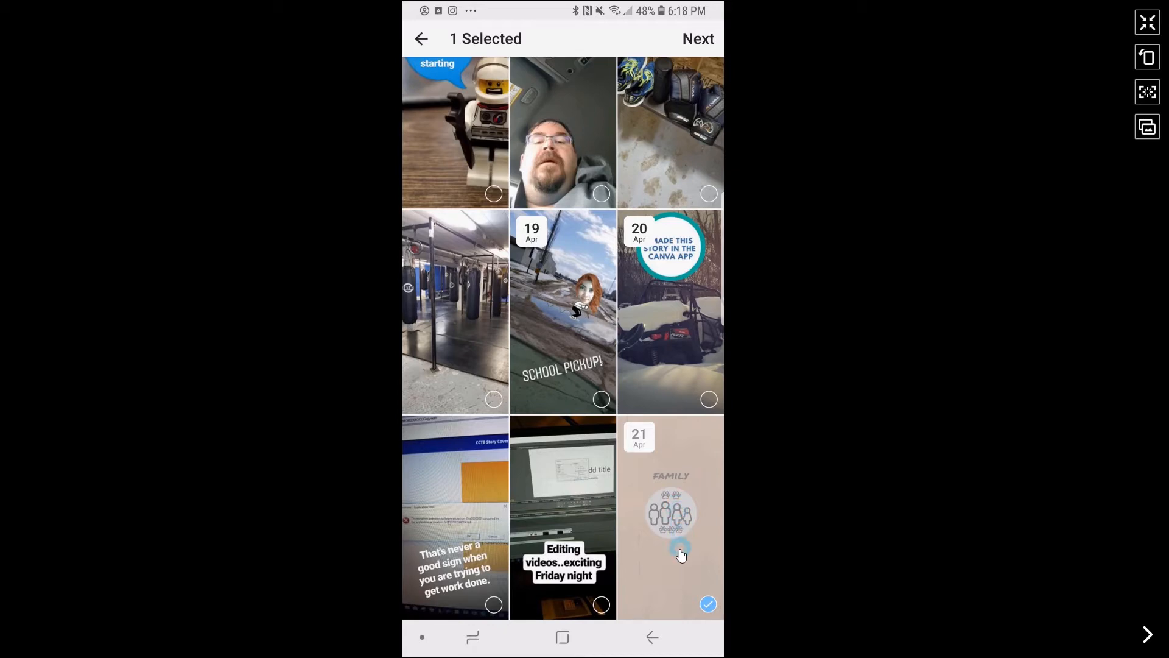
pyautogui.click(698, 39)
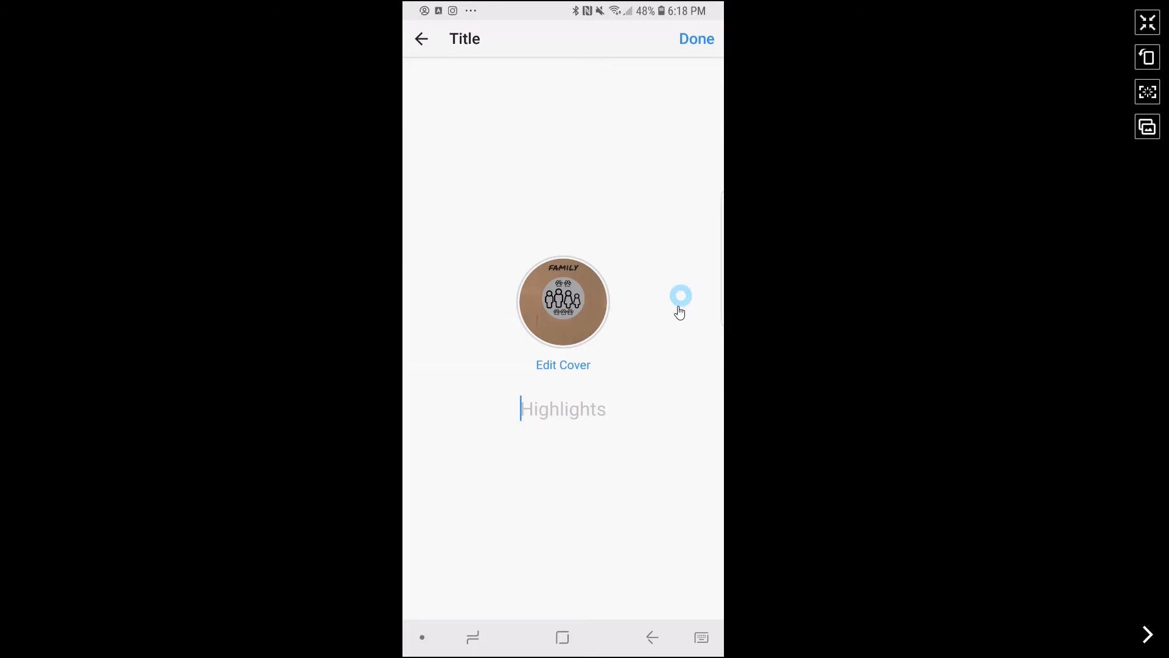
# Edit the Family highlight's cover, moving the image down so the title and icon sit centred in the circle
pyautogui.click(574, 350)
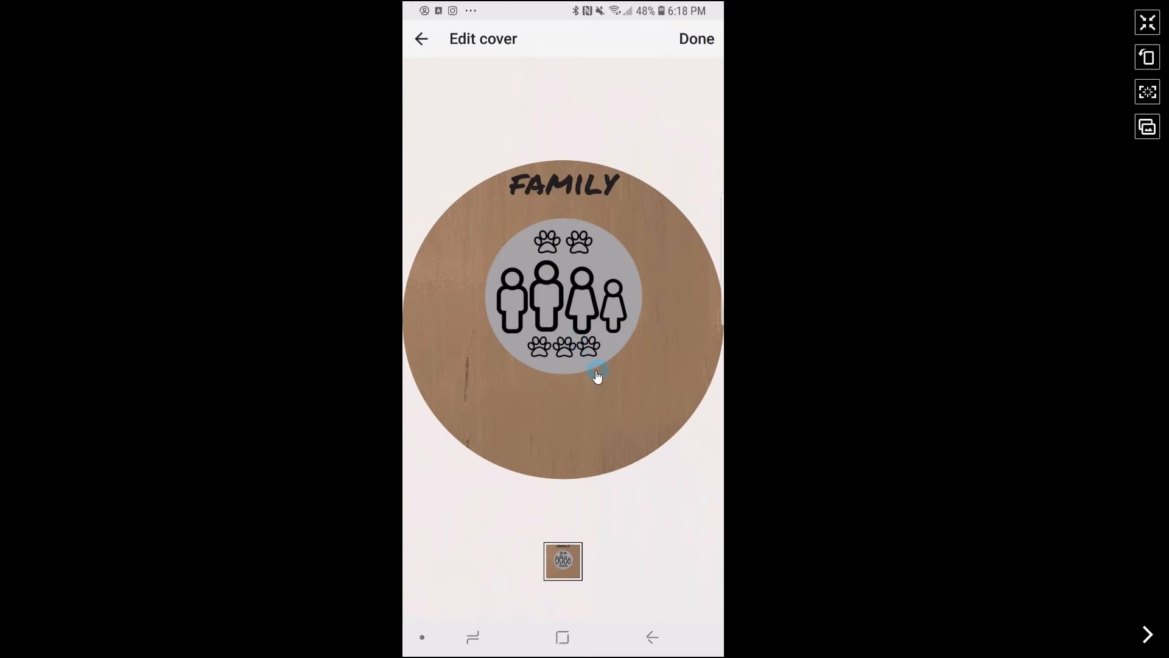
pyautogui.moveTo(598, 377); pyautogui.dragTo(583, 416)
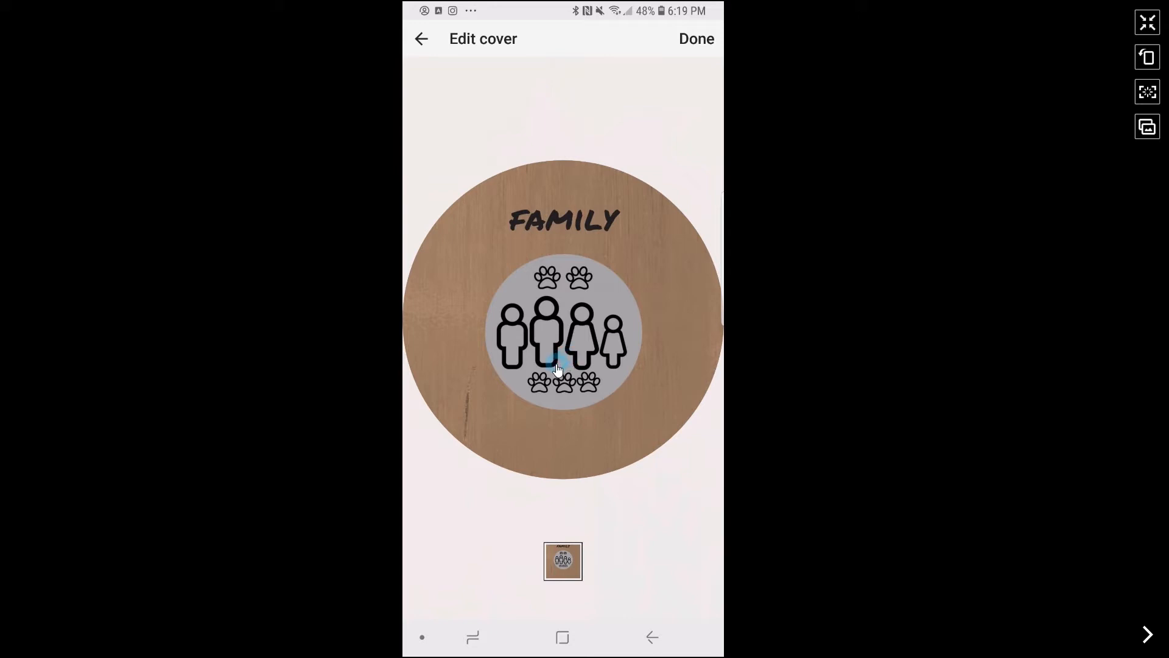
pyautogui.moveTo(552, 364); pyautogui.dragTo(559, 344)
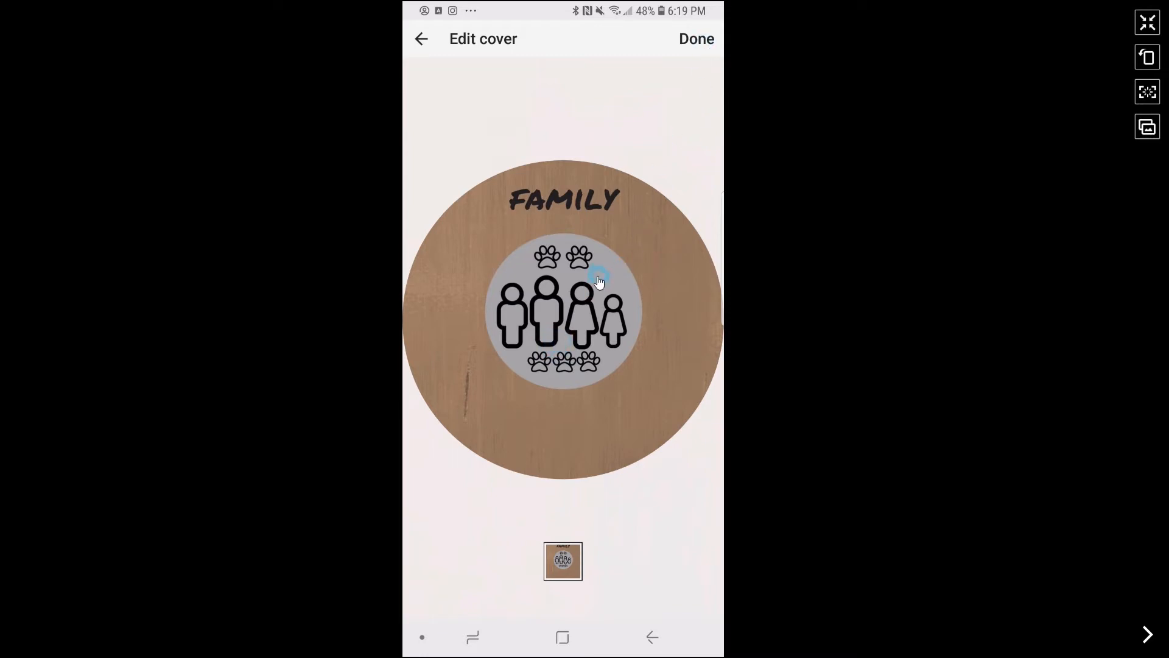
pyautogui.moveTo(597, 274); pyautogui.dragTo(597, 311)
pyautogui.click(579, 285)
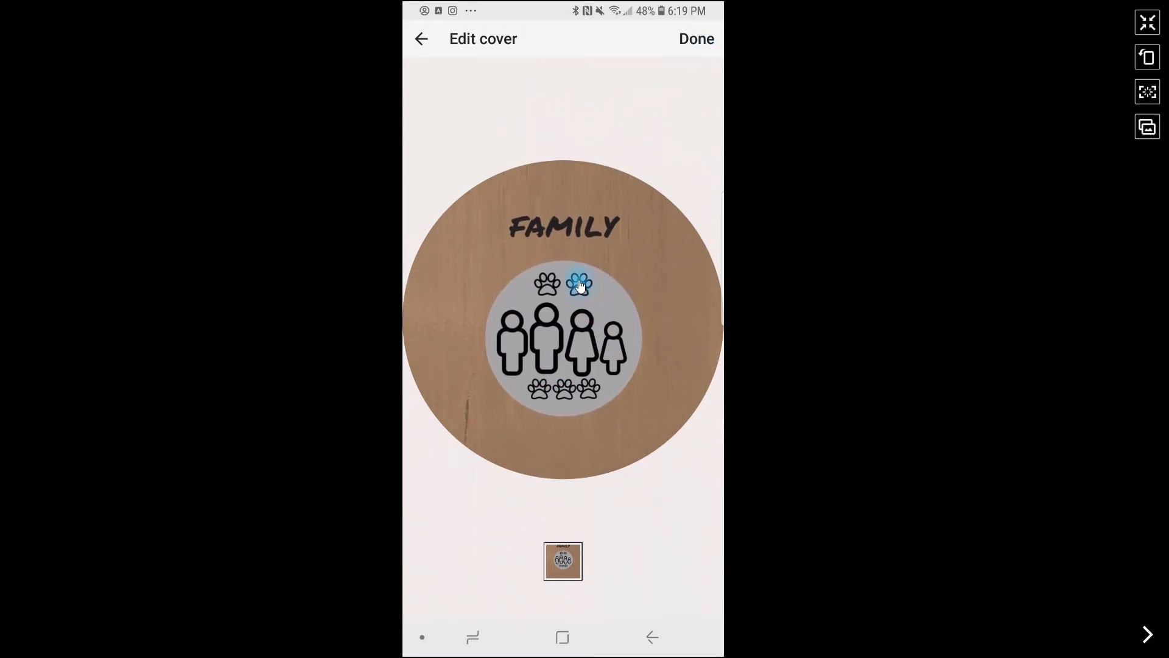
# Accept the adjusted cover, title the highlight "Family" and save it to the profile
pyautogui.click(695, 38)
pyautogui.write('Family')
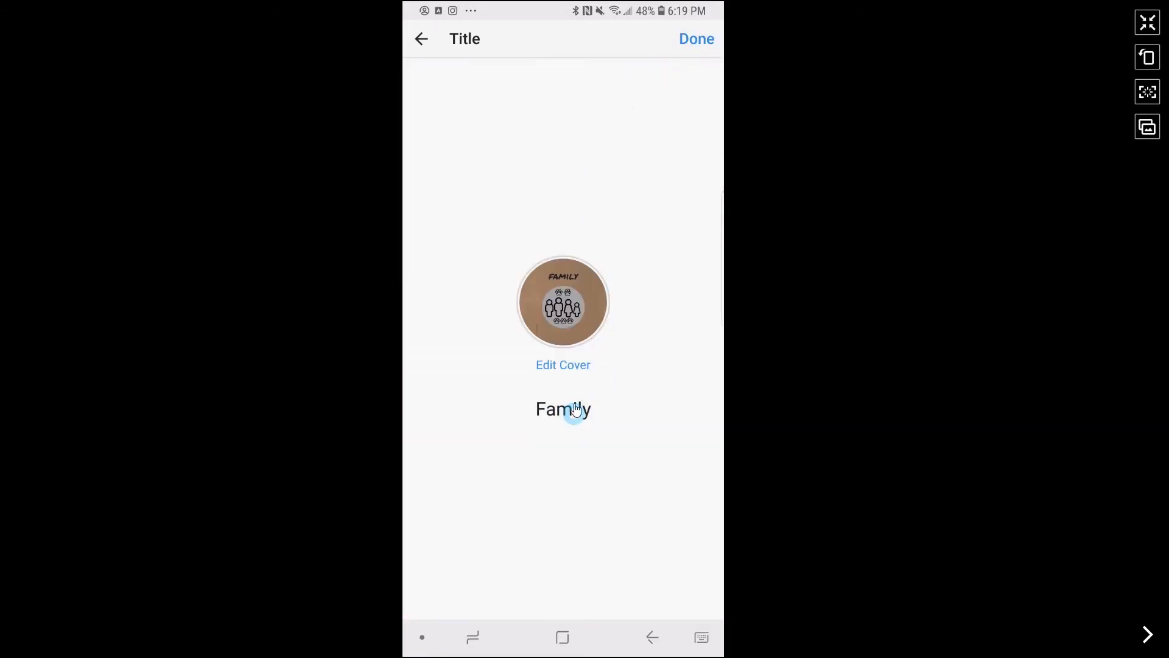
pyautogui.click(708, 38)
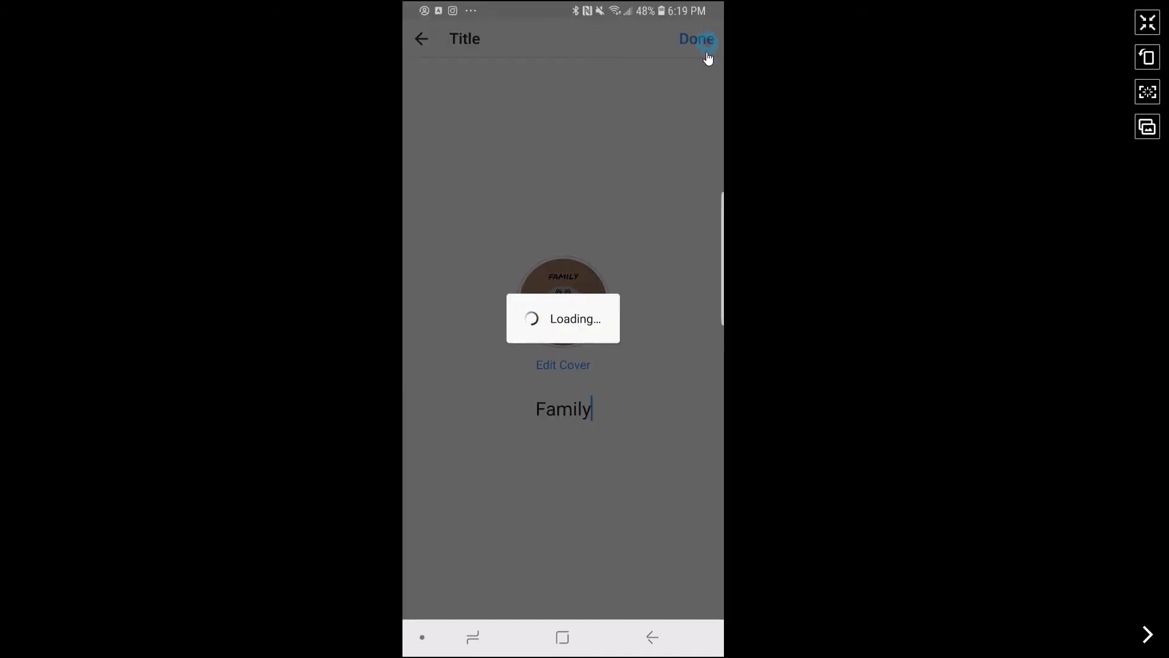
# Add the Making Videos cover to the story and select only it for a new highlight
pyautogui.click(437, 371)
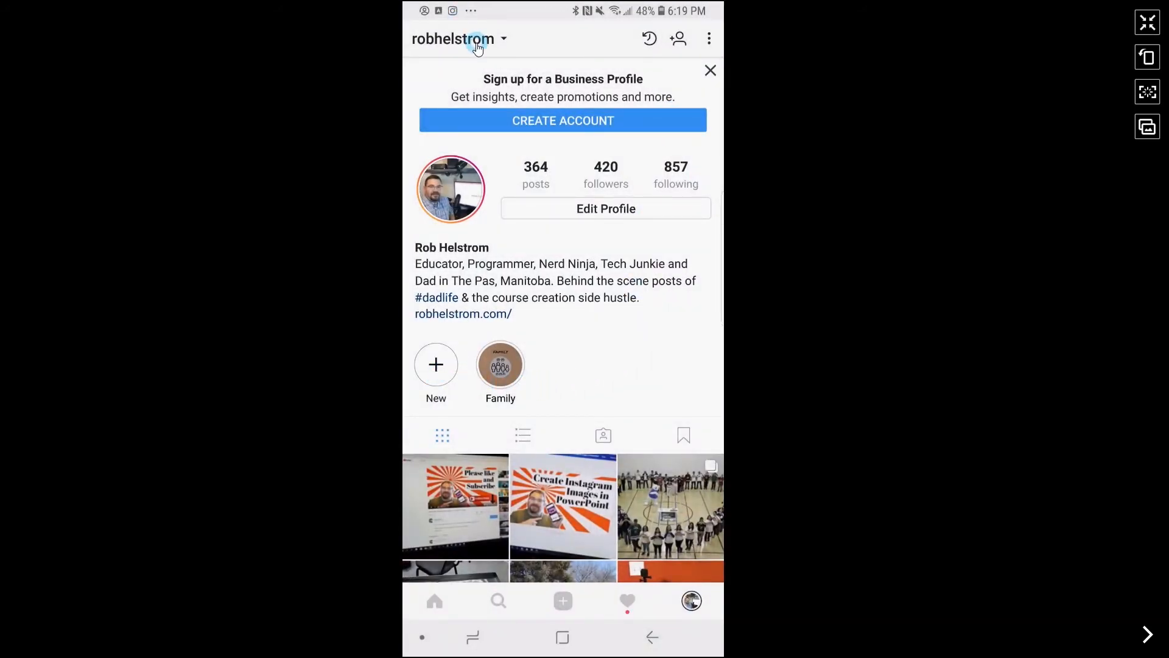
pyautogui.click(439, 603)
pyautogui.click(575, 183)
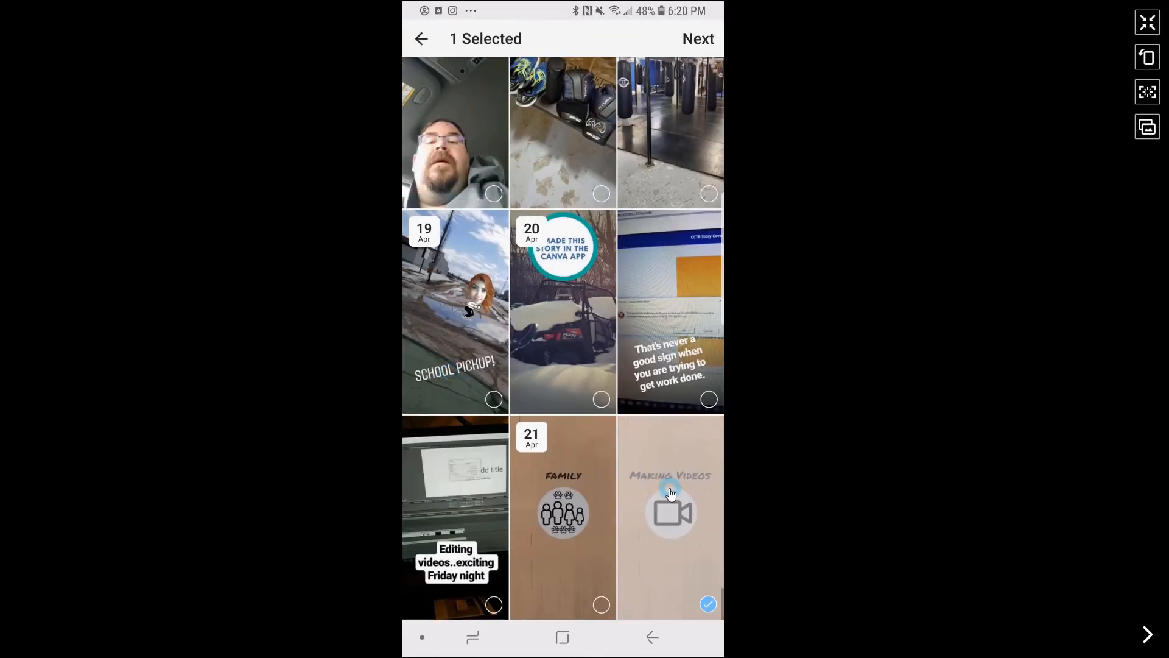
pyautogui.click(698, 38)
# Move the Making Videos cover image down to centre it in the circle and title the highlight "Making Videos"
pyautogui.moveTo(566, 313); pyautogui.dragTo(566, 367)
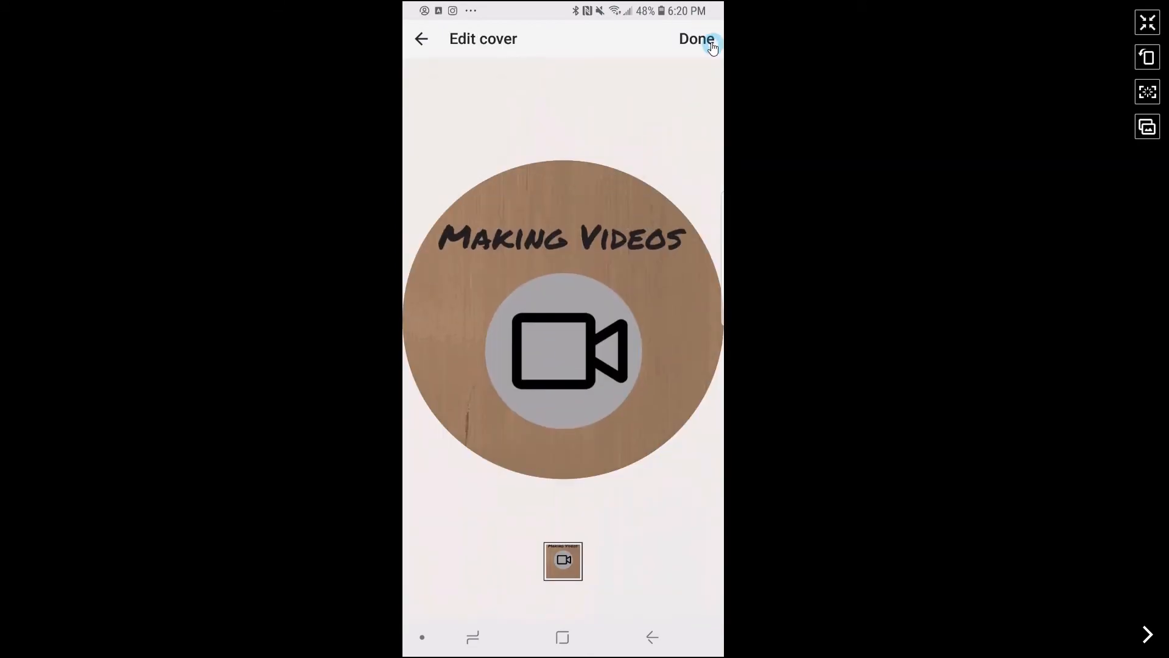
pyautogui.click(697, 38)
pyautogui.write('Making Videos')
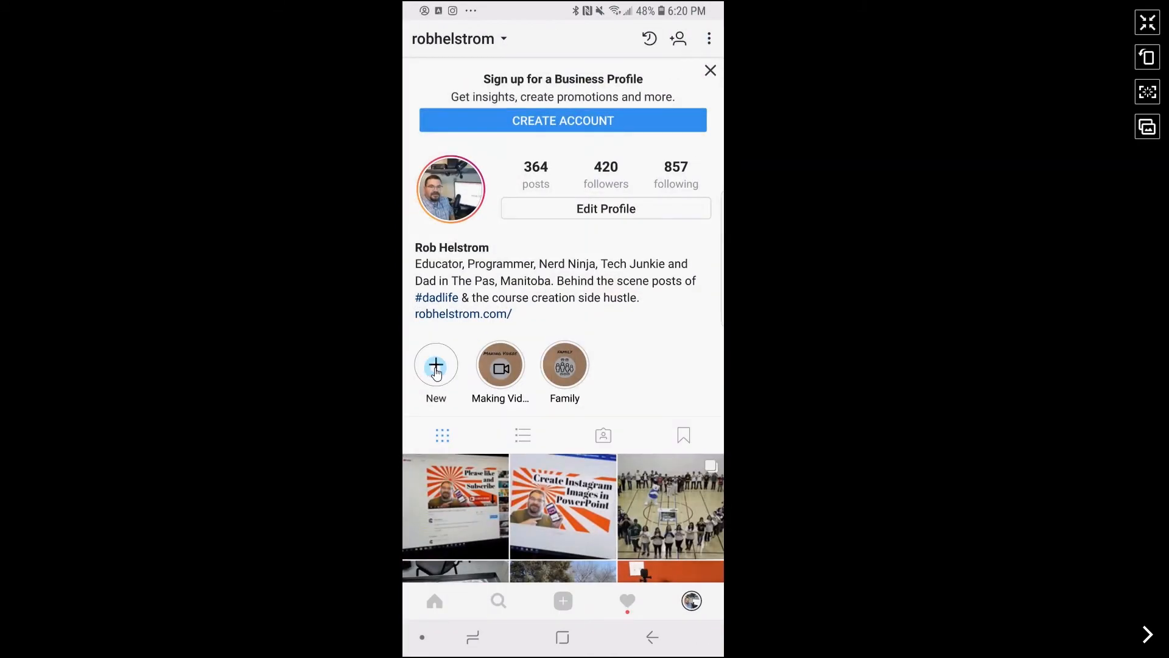
# Add the Tech Tips cover from the gallery to the story and select only it for a new highlight
pyautogui.click(436, 367)
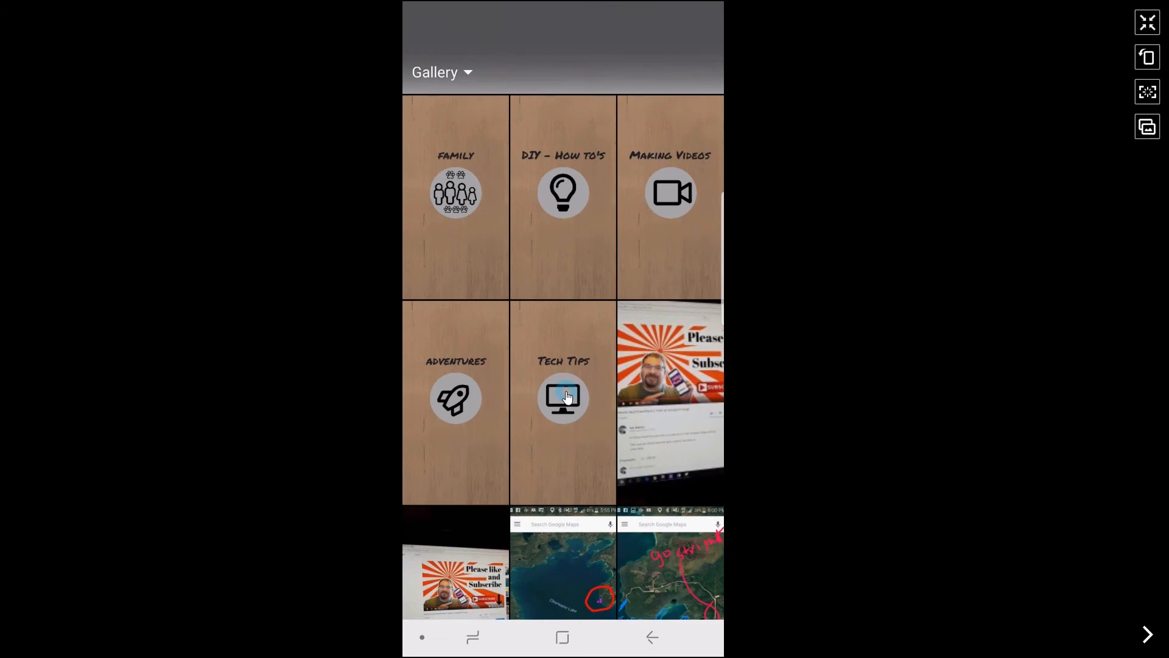
pyautogui.click(566, 397)
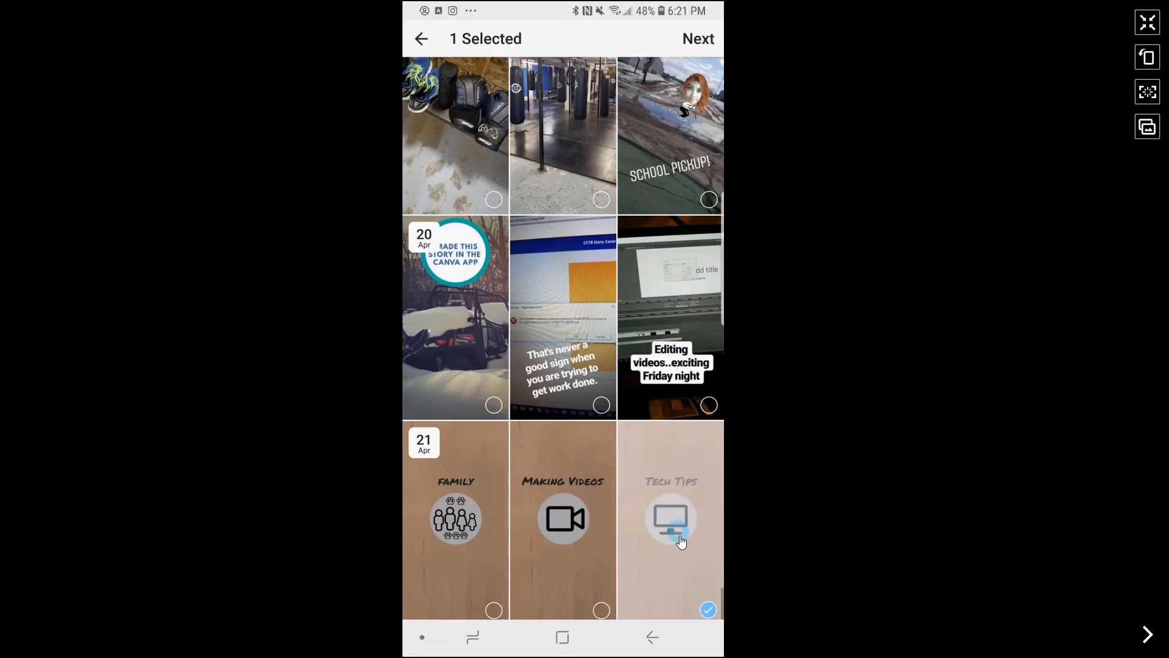
pyautogui.click(698, 38)
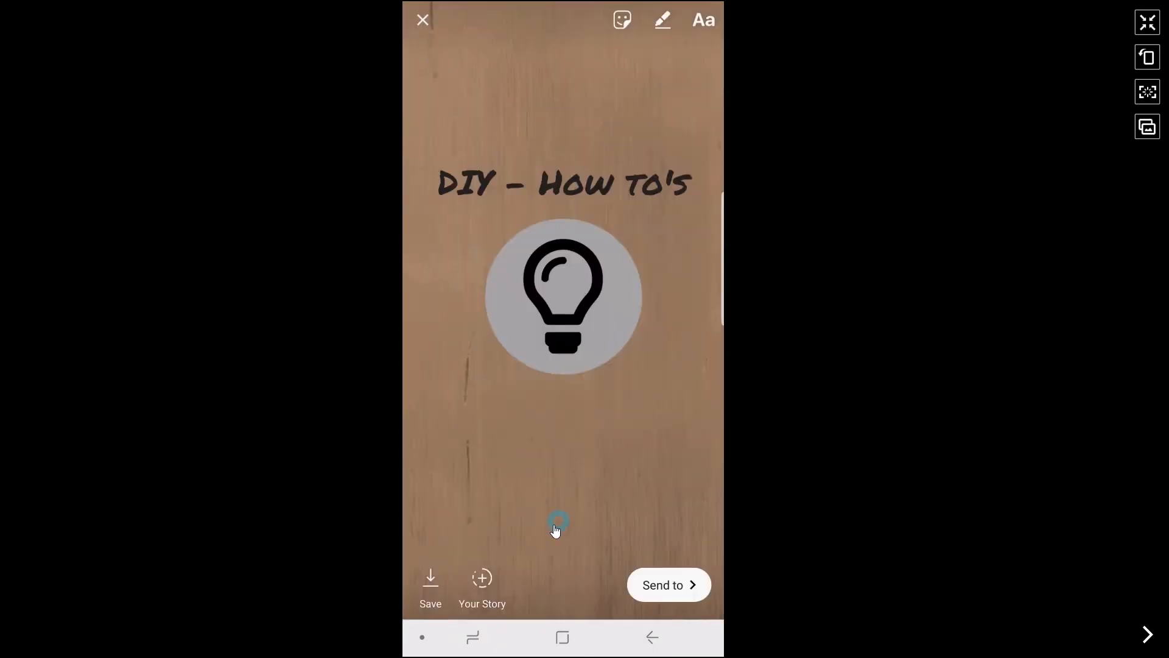
# Add the DIY - How To's cover to the story, start a highlight from it and edit the highlight's cover
pyautogui.click(423, 21)
pyautogui.click(701, 26)
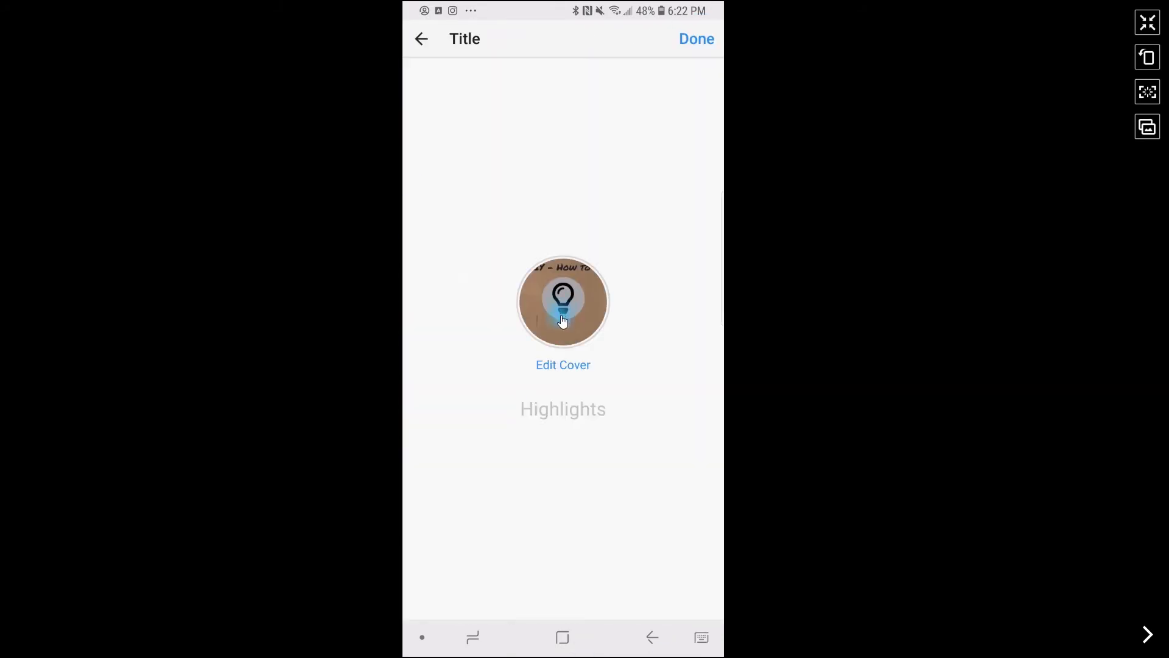
pyautogui.click(562, 320)
pyautogui.click(589, 398)
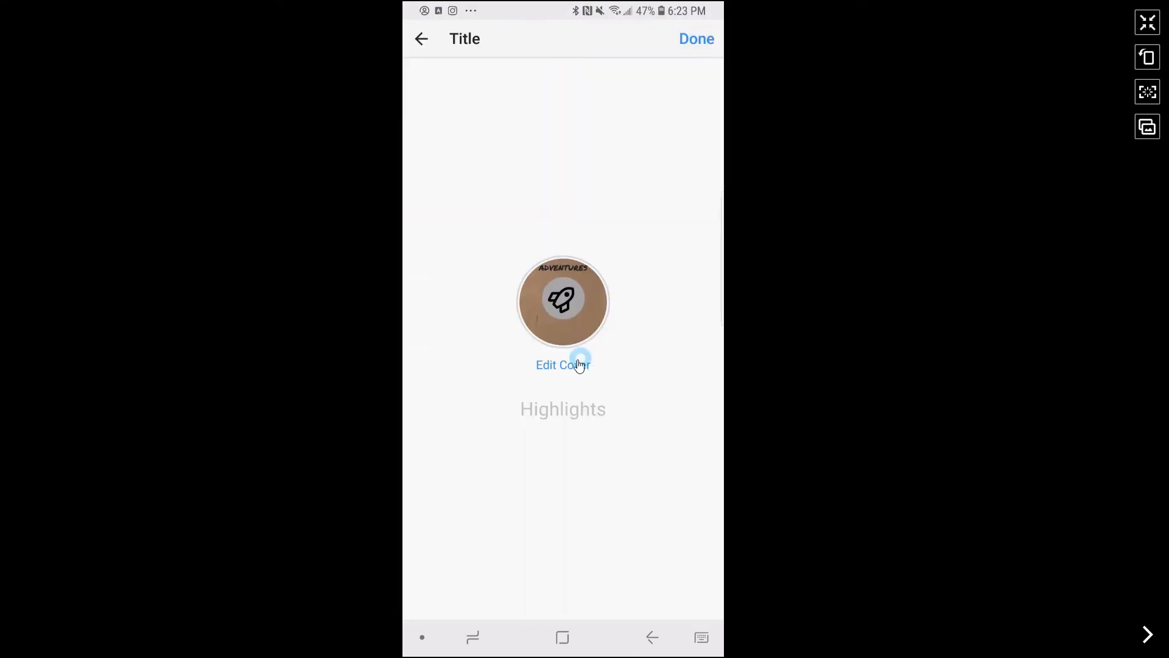
# Centre the Adventures image within its highlight cover, title the highlight "Adventures" and save it to the profile
pyautogui.click(575, 363)
pyautogui.moveTo(570, 264); pyautogui.dragTo(570, 242)
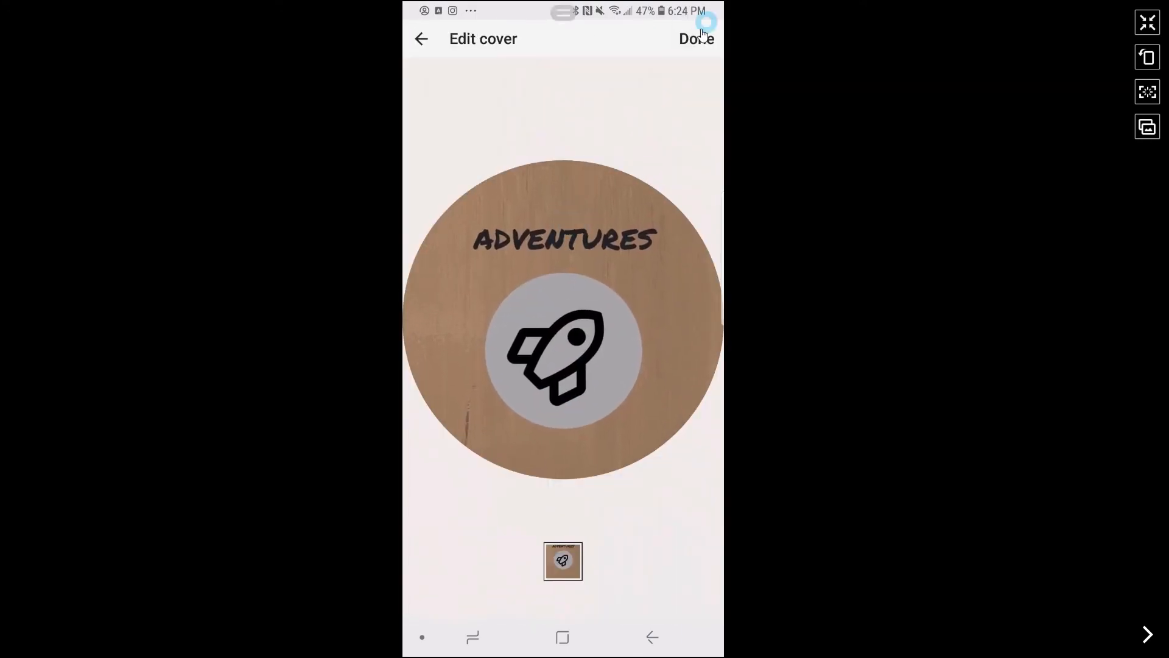
pyautogui.click(694, 36)
pyautogui.click(553, 409)
pyautogui.write('Adventures')
pyautogui.click(693, 39)
pyautogui.click(591, 504)
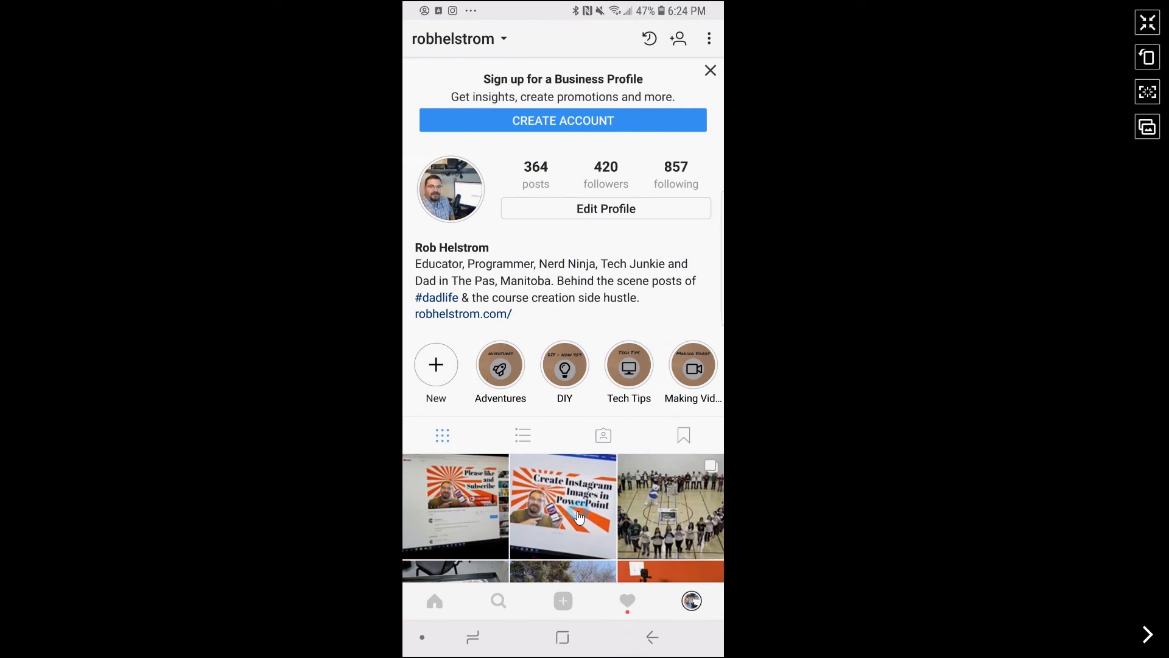